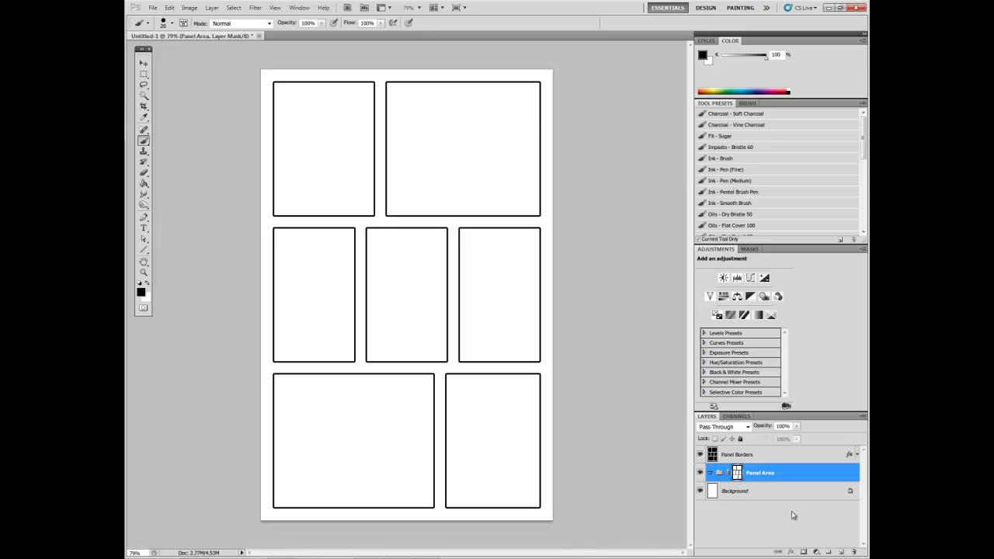
Step: Add a new layer inside the Panel Area group and name it Sketch Layer
click(843, 550)
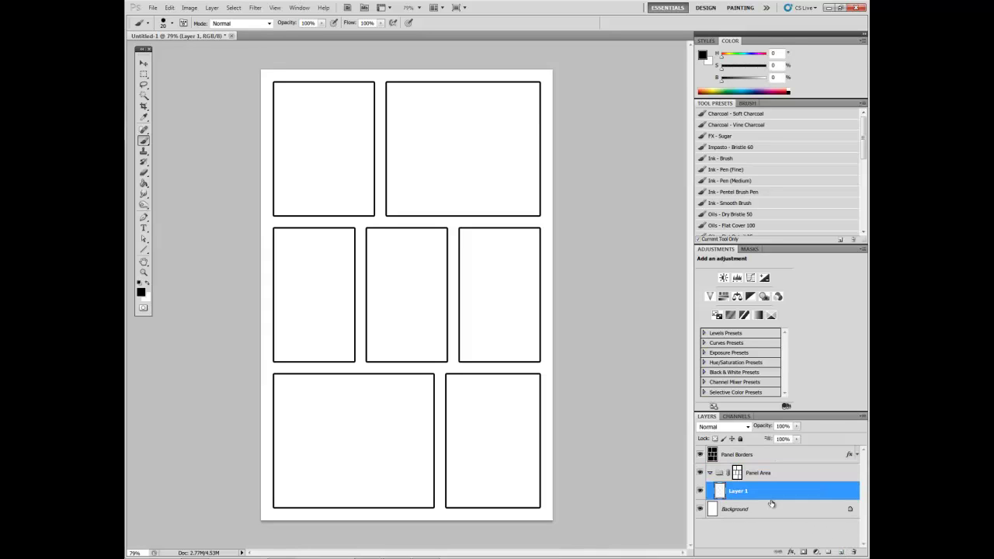
double_click(739, 492)
text(Sketch Lay)
key(Return)
Step: Set the Sketch Layer's label color to Blue in its layer properties
click(211, 8)
click(228, 49)
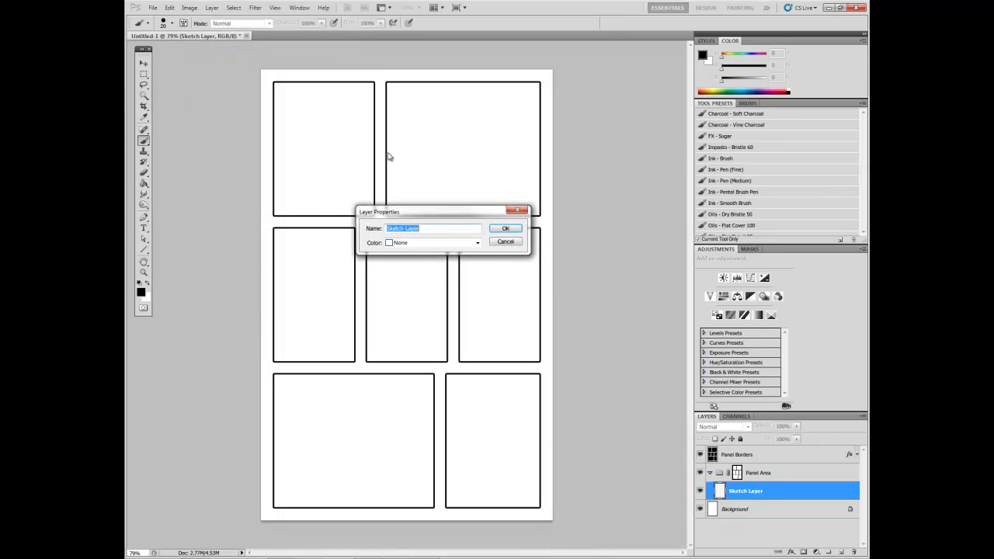
click(477, 243)
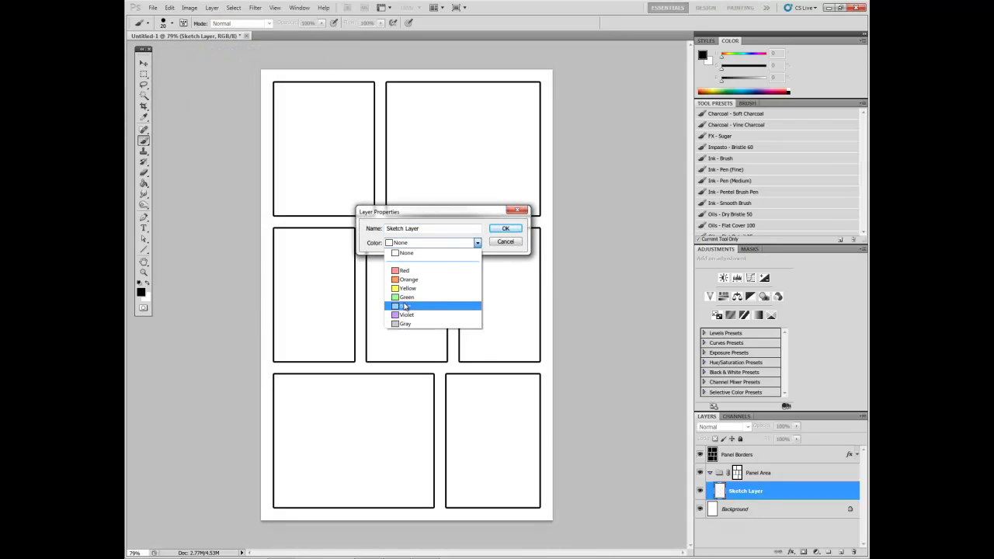
click(439, 295)
click(505, 229)
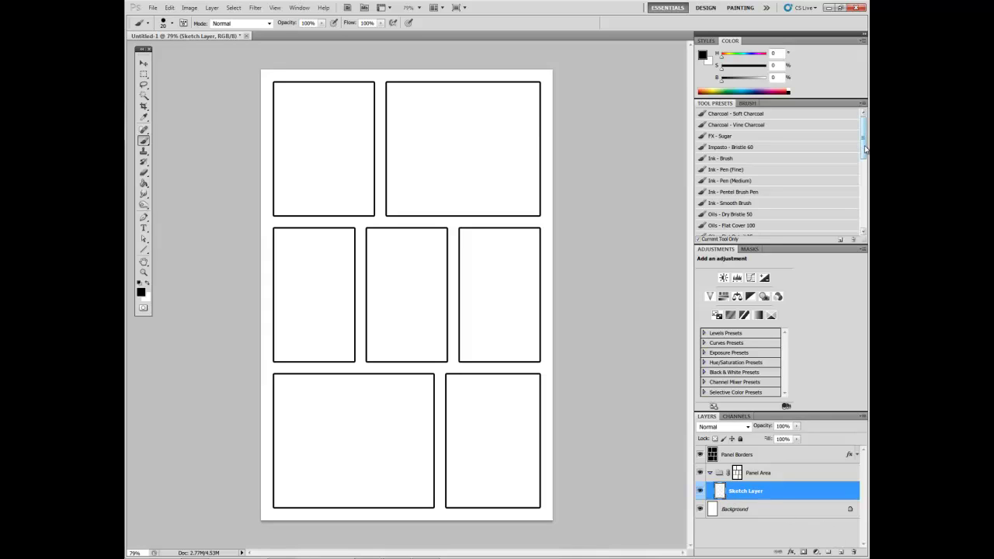
Step: Rough out a smiling cat with ears, whiskers and body in the upper-right panel using the Pencil - Small Sketching Pencil preset
drag(863, 148, 861, 204)
click(750, 170)
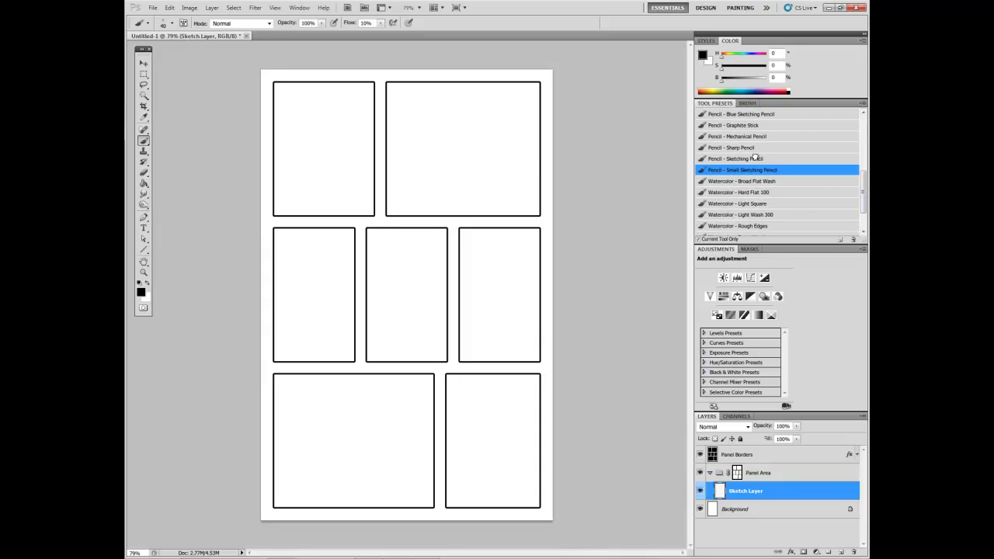
mouse_move(497, 149)
mouse_down()
mouse_move(438, 130)
mouse_move(431, 149)
mouse_move(486, 122)
mouse_move(483, 158)
mouse_move(437, 122)
mouse_move(504, 106)
mouse_move(488, 116)
mouse_move(481, 162)
mouse_move(499, 144)
mouse_move(431, 155)
mouse_move(465, 107)
mouse_move(477, 159)
mouse_move(433, 121)
mouse_move(489, 125)
mouse_move(463, 168)
mouse_move(454, 117)
mouse_move(469, 160)
mouse_move(455, 137)
mouse_move(464, 123)
mouse_move(469, 137)
mouse_move(448, 147)
mouse_move(480, 122)
mouse_move(444, 144)
mouse_move(454, 157)
mouse_move(445, 145)
mouse_move(474, 157)
mouse_up()
mouse_move(436, 121)
mouse_down()
mouse_move(417, 91)
mouse_move(473, 114)
mouse_move(451, 102)
mouse_move(510, 95)
mouse_up()
drag(478, 127, 505, 122)
mouse_move(436, 143)
mouse_down()
mouse_move(393, 155)
mouse_move(440, 147)
mouse_move(419, 183)
mouse_move(442, 160)
mouse_move(486, 184)
mouse_move(494, 213)
mouse_up()
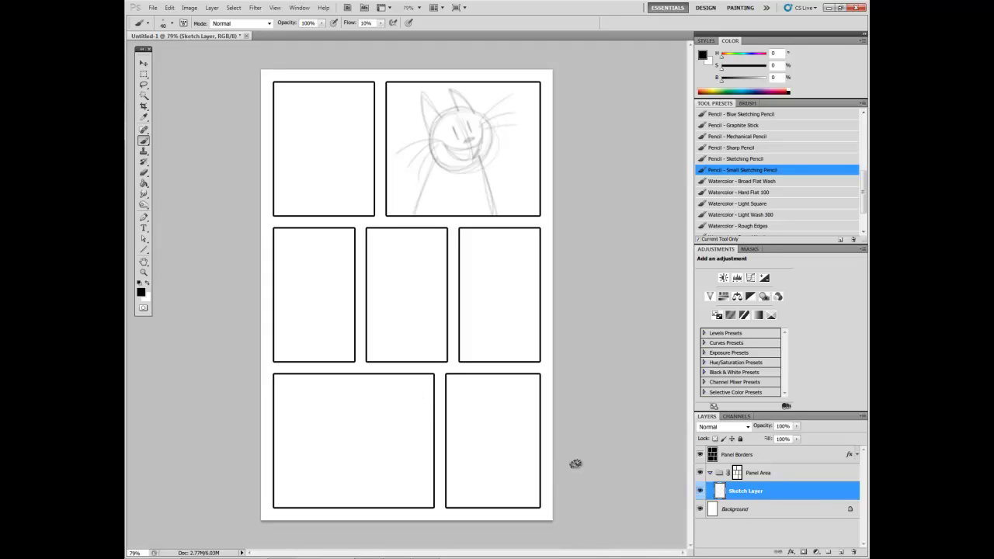
Step: Apply a blue Color Overlay to the Sketch Layer, and toggle the effect off and on to compare
double_click(738, 492)
double_click(723, 494)
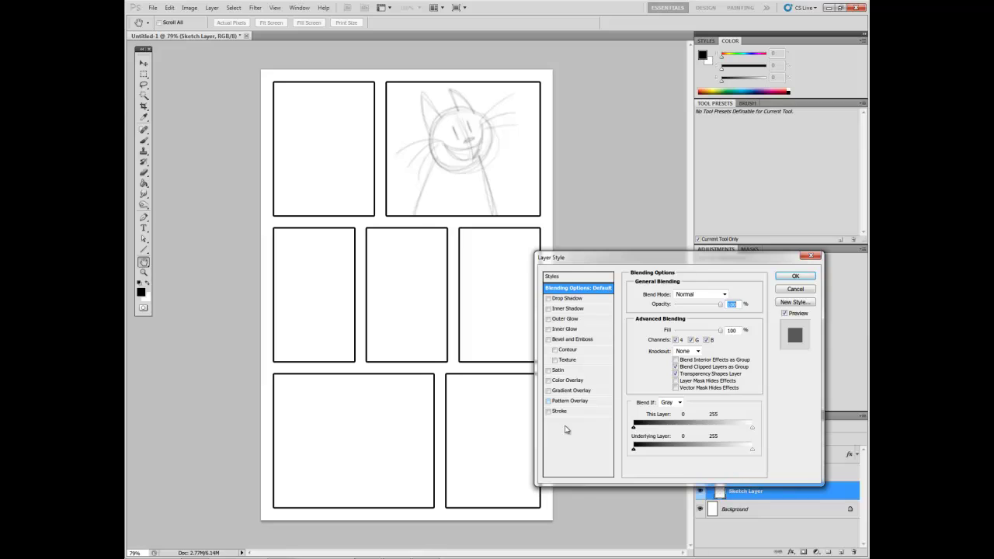
click(587, 380)
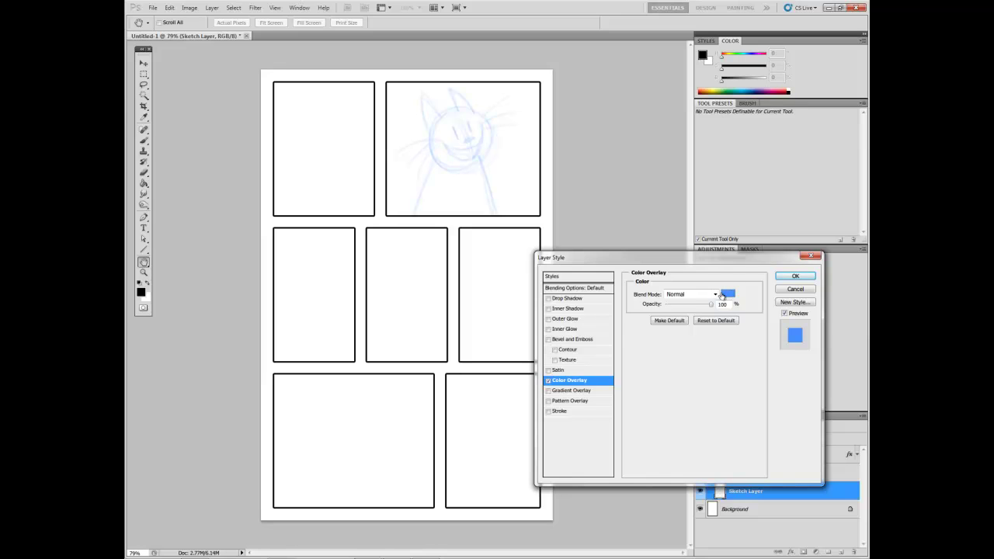
click(795, 276)
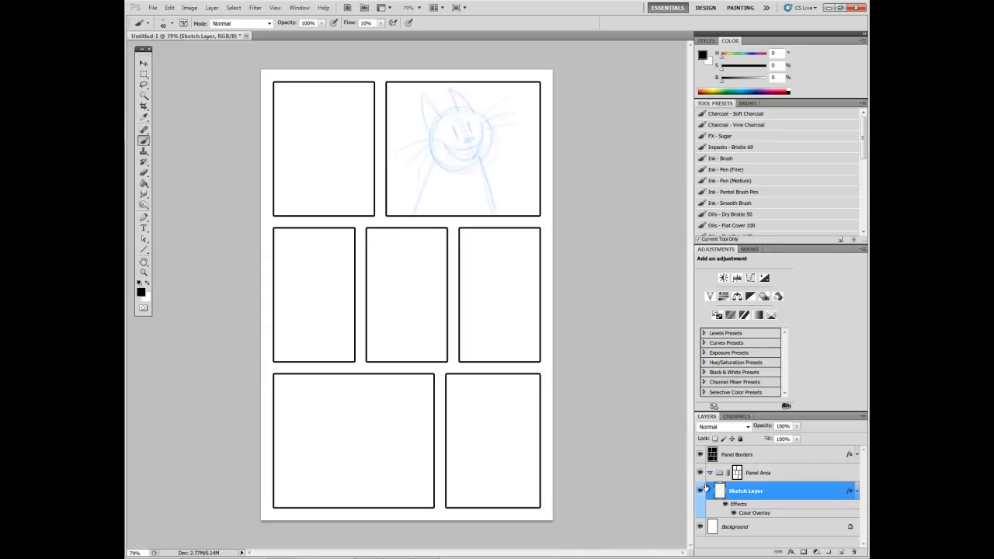
click(731, 514)
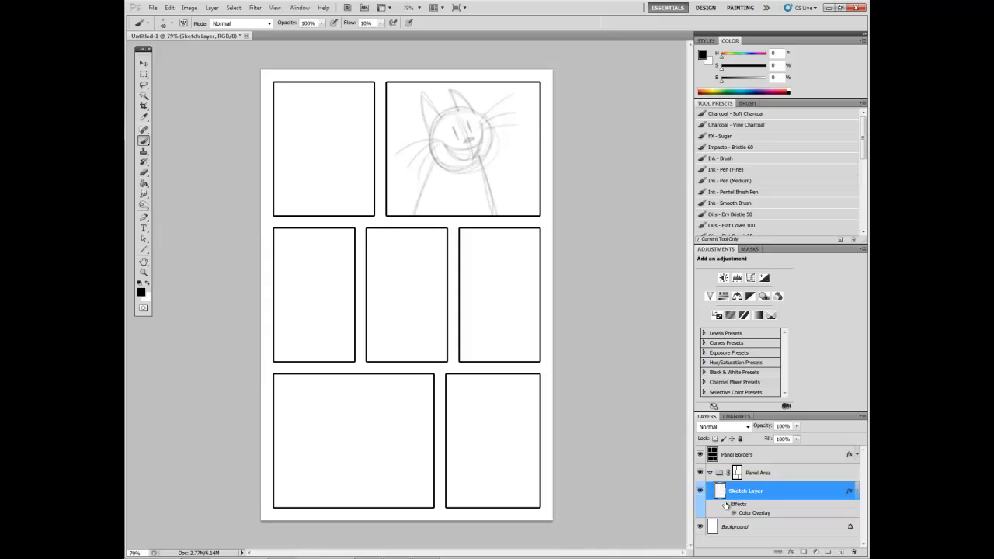
click(734, 514)
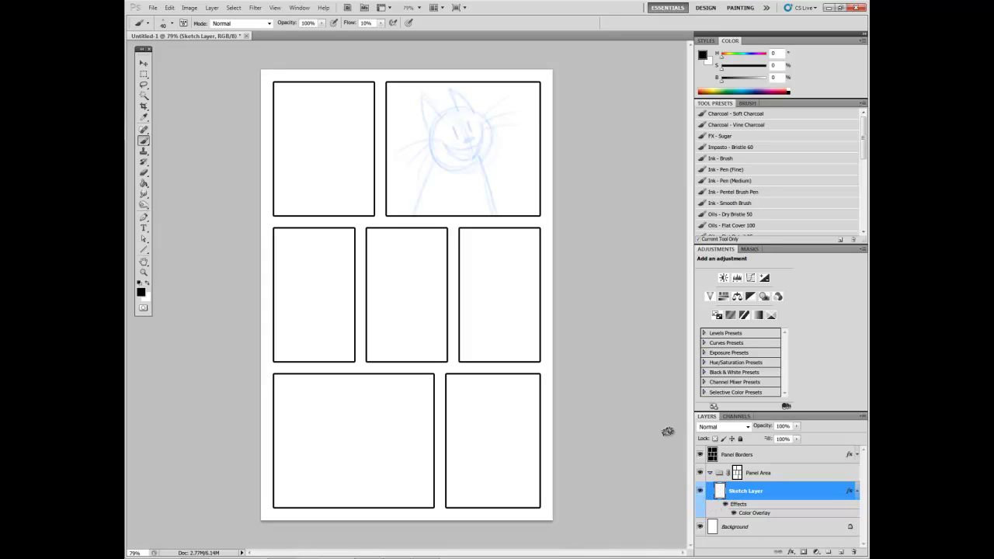
Step: Strengthen the cat sketch's nose, mouth, head and ear lines with more pencil strokes
mouse_move(464, 141)
mouse_down()
mouse_move(472, 138)
mouse_move(455, 129)
mouse_move(468, 124)
mouse_up()
mouse_move(453, 157)
mouse_down()
mouse_move(482, 141)
mouse_move(477, 153)
mouse_move(460, 127)
mouse_move(433, 139)
mouse_move(460, 167)
mouse_move(438, 161)
mouse_move(460, 171)
mouse_move(517, 114)
mouse_move(478, 114)
mouse_move(466, 169)
mouse_move(485, 117)
mouse_move(442, 166)
mouse_move(479, 162)
mouse_up()
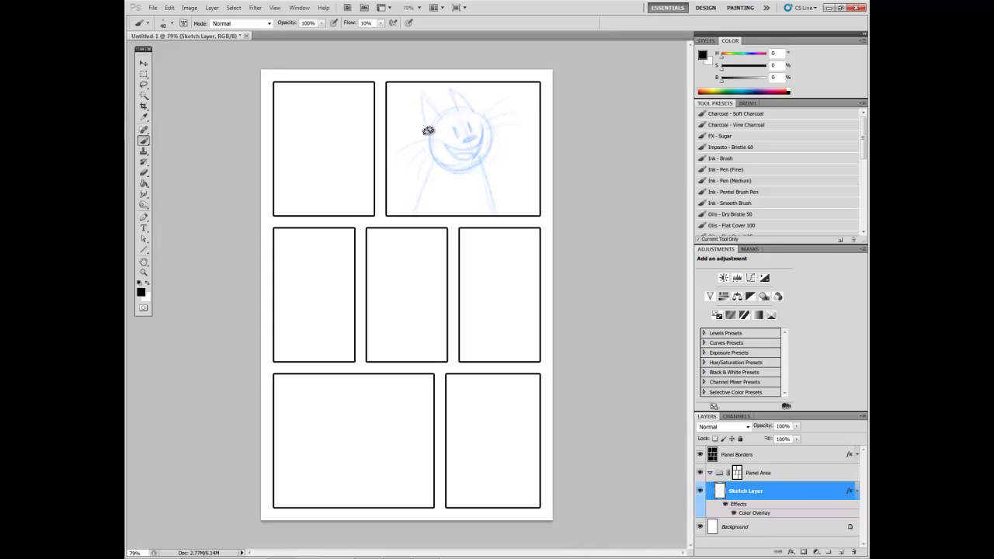
mouse_move(430, 125)
mouse_down()
mouse_move(422, 96)
mouse_move(440, 106)
mouse_move(458, 98)
mouse_move(466, 112)
mouse_up()
Step: Run the recorded Create Sketch Layer action to add another blue-overlay layer, and close the actions list
click(299, 9)
click(326, 52)
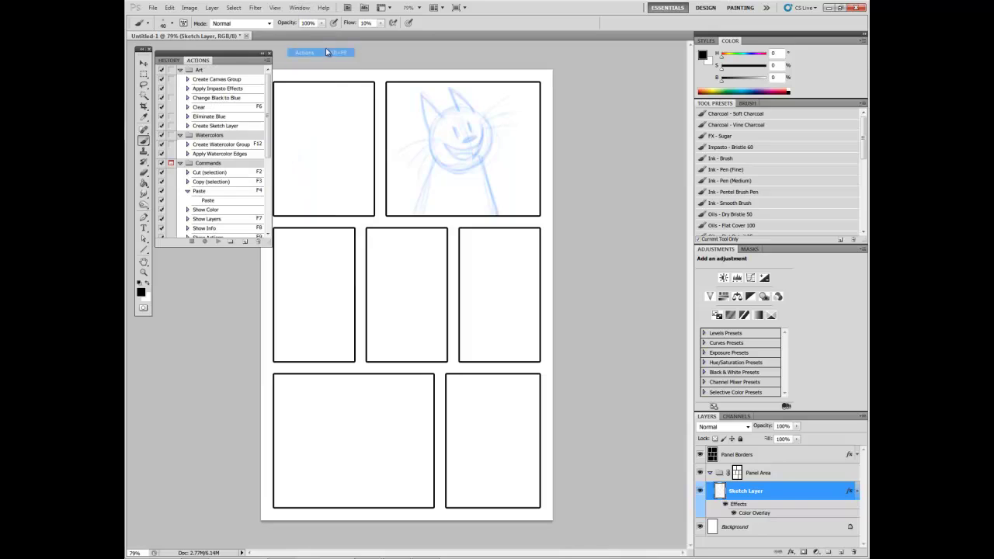
click(217, 241)
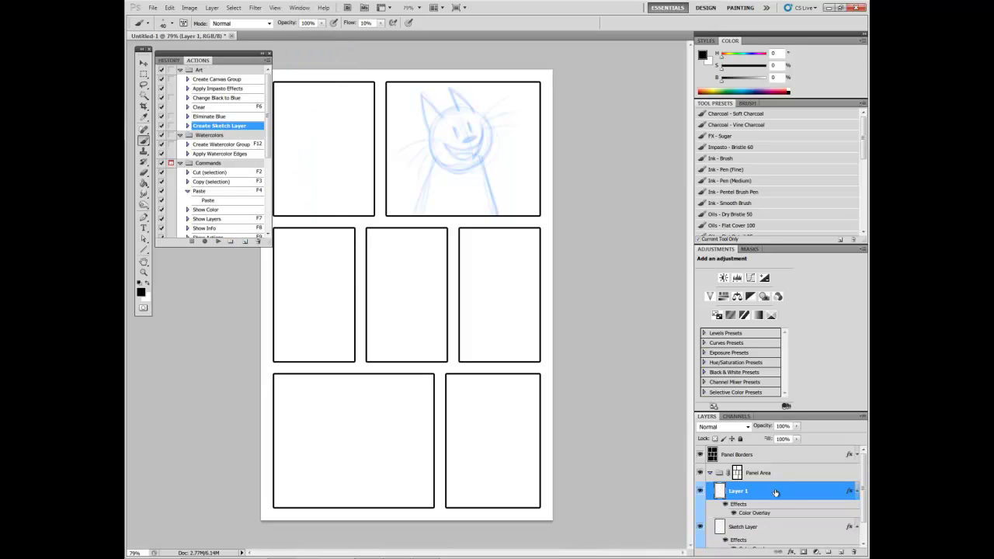
click(269, 55)
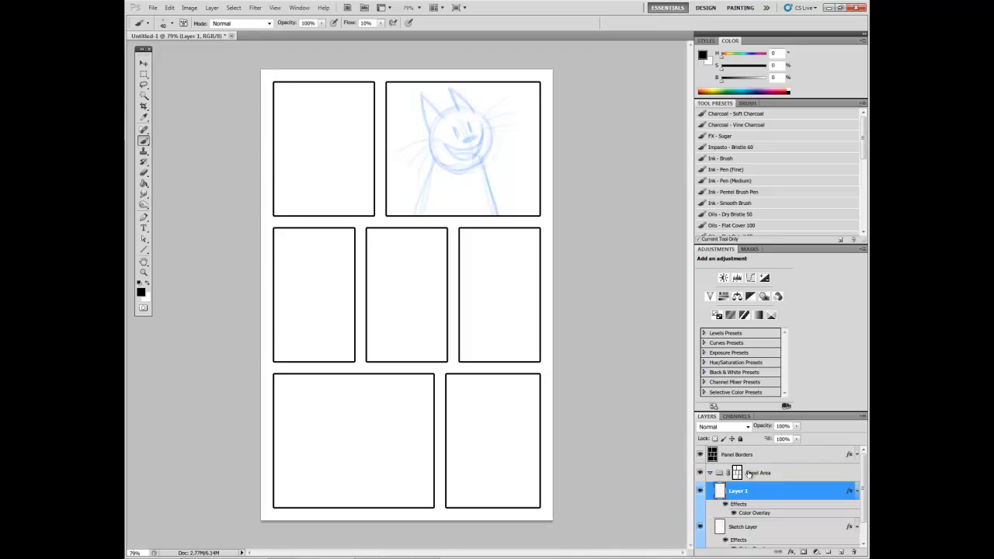
Step: Lower the Sketch Layer's opacity to 25% and make the new layer above it active again
key(alt+[)
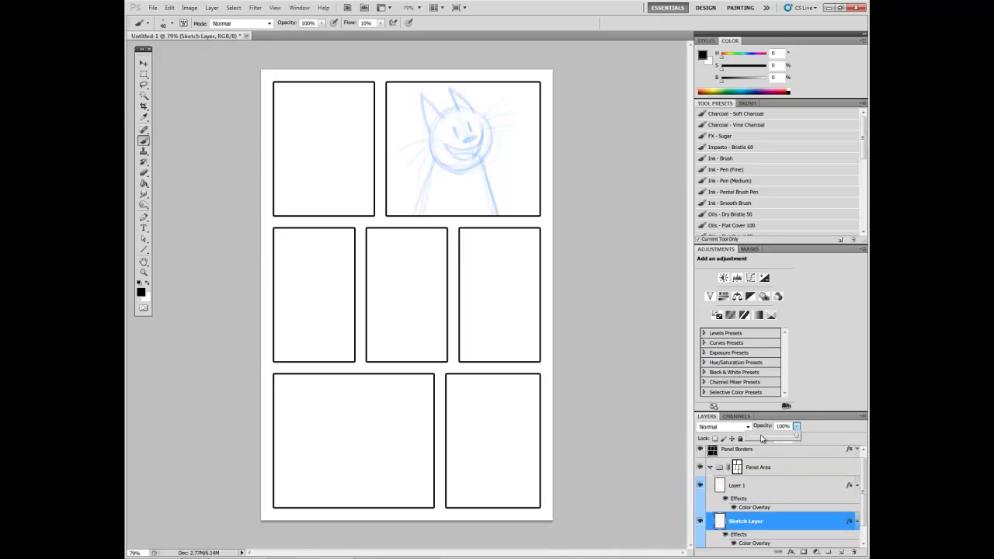
drag(762, 441, 760, 441)
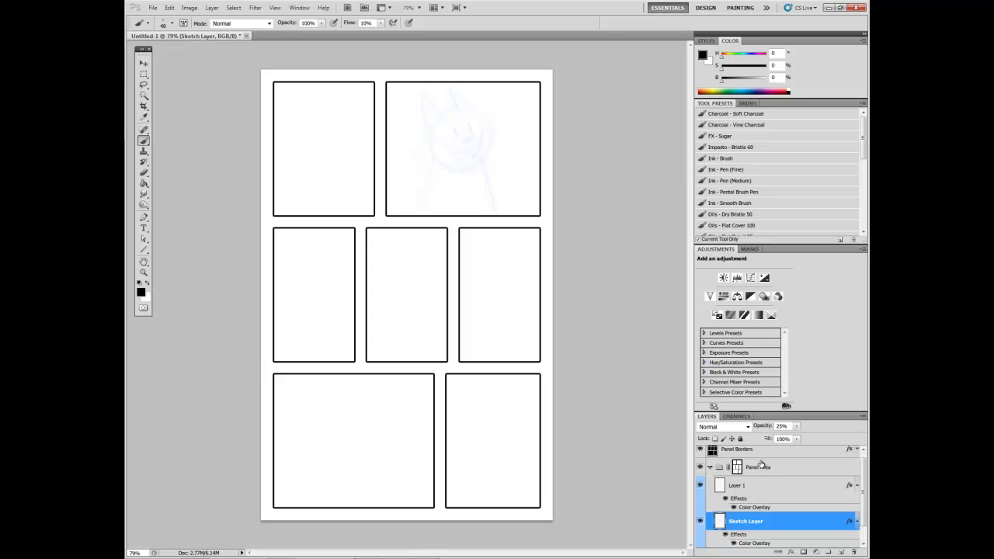
key(alt+bracketright)
Step: Redraw the cat's two pupils on the new layer over the faded sketch, and turn off Snap
key(z)
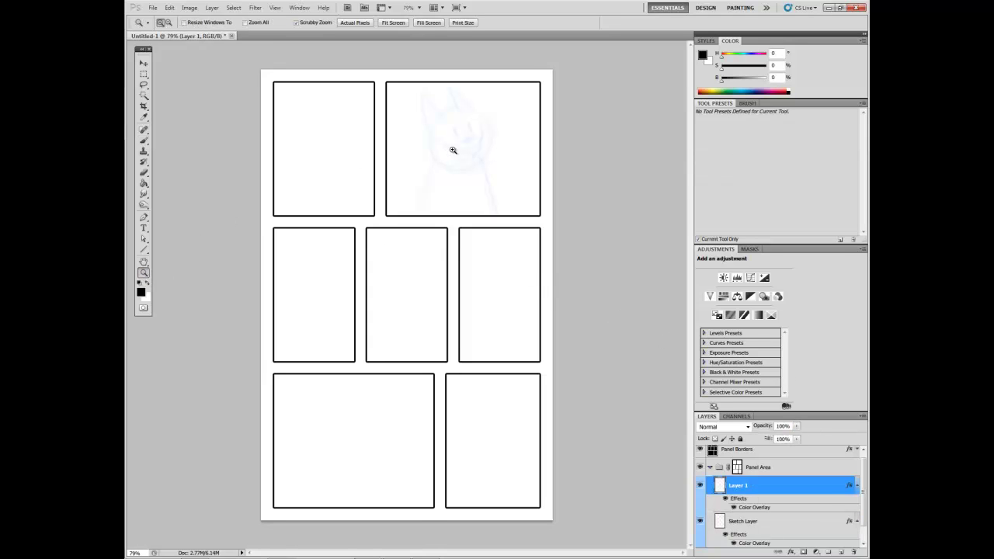
mouse_move(457, 149)
mouse_down()
mouse_move(492, 137)
mouse_move(426, 295)
mouse_move(413, 294)
mouse_up()
click(144, 142)
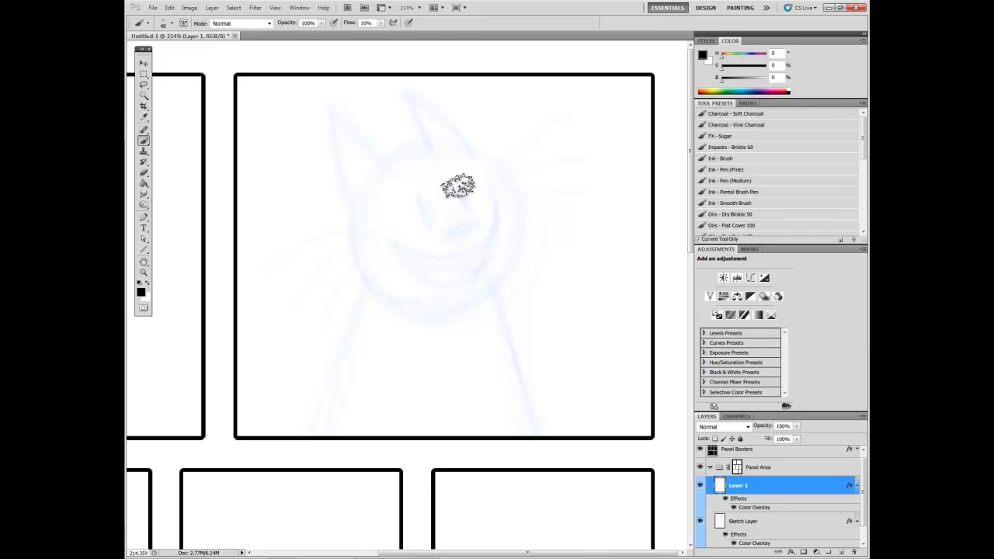
drag(459, 189, 463, 207)
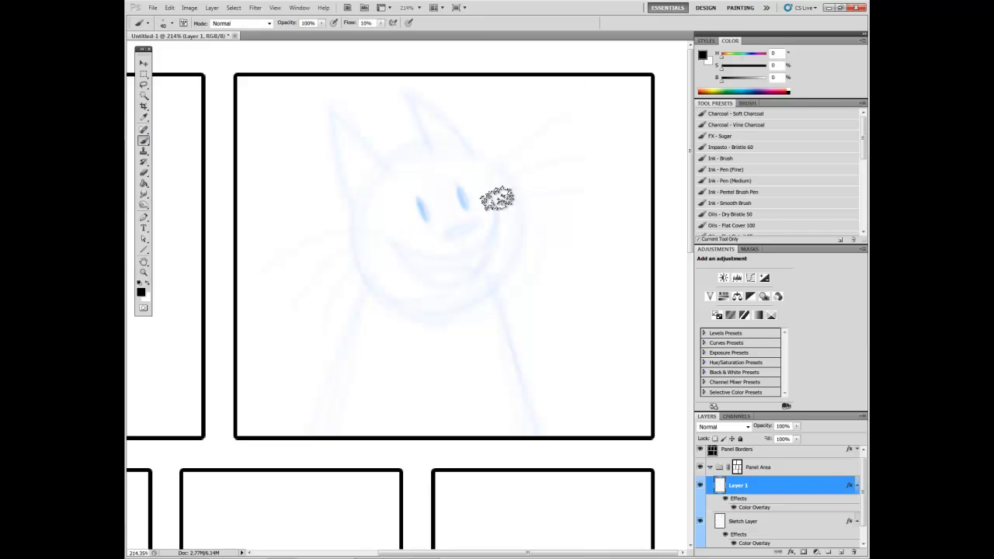
click(273, 9)
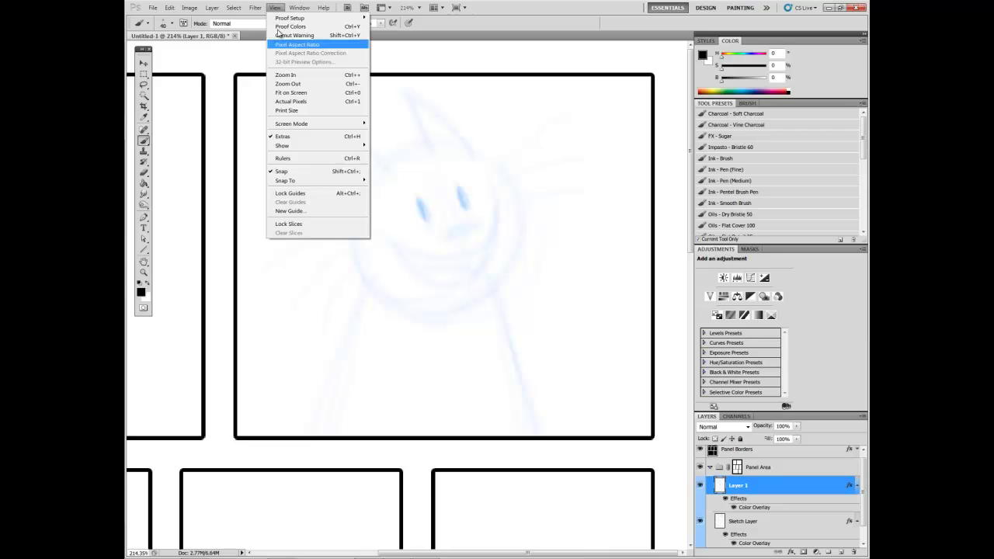
click(301, 173)
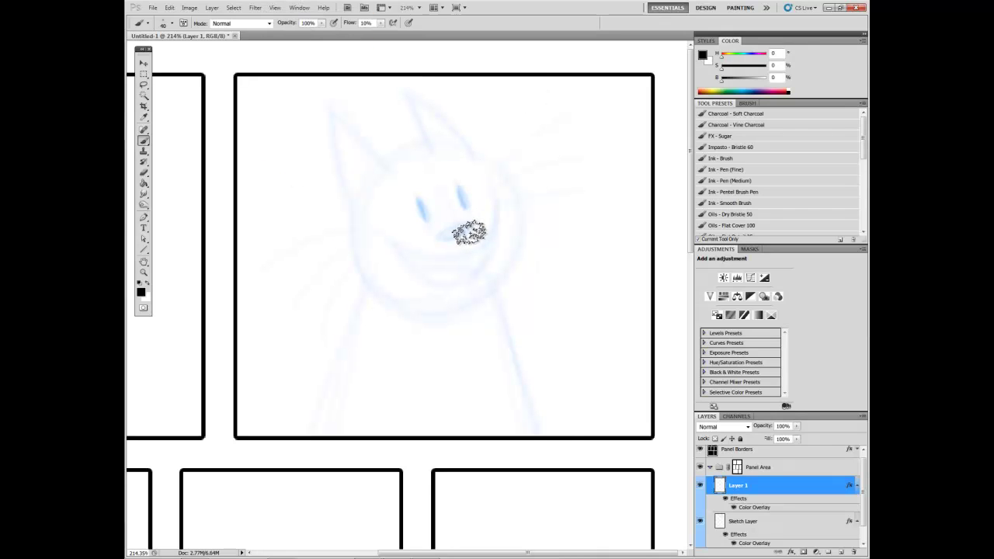
Step: Draw the cat's nose, wide smiling mouth and rounded face outline over the faded sketch
mouse_move(382, 240)
mouse_down()
mouse_move(450, 270)
mouse_move(389, 254)
mouse_move(470, 255)
mouse_up()
mouse_move(491, 198)
mouse_down()
mouse_move(483, 249)
mouse_move(492, 204)
mouse_move(421, 271)
mouse_move(400, 253)
mouse_move(476, 249)
mouse_move(463, 242)
mouse_move(461, 265)
mouse_move(463, 237)
mouse_move(464, 248)
mouse_move(492, 200)
mouse_move(474, 254)
mouse_up()
mouse_move(386, 246)
mouse_down()
mouse_move(497, 260)
mouse_move(419, 278)
mouse_move(457, 288)
mouse_move(421, 271)
mouse_move(470, 274)
mouse_move(485, 253)
mouse_move(435, 277)
mouse_move(490, 246)
mouse_move(435, 285)
mouse_move(413, 272)
mouse_move(444, 278)
mouse_up()
mouse_move(506, 206)
mouse_down()
mouse_move(487, 304)
mouse_move(505, 195)
mouse_move(437, 324)
mouse_move(356, 219)
mouse_move(373, 284)
mouse_move(362, 286)
mouse_move(358, 216)
mouse_move(373, 291)
mouse_move(451, 313)
mouse_move(495, 292)
mouse_up()
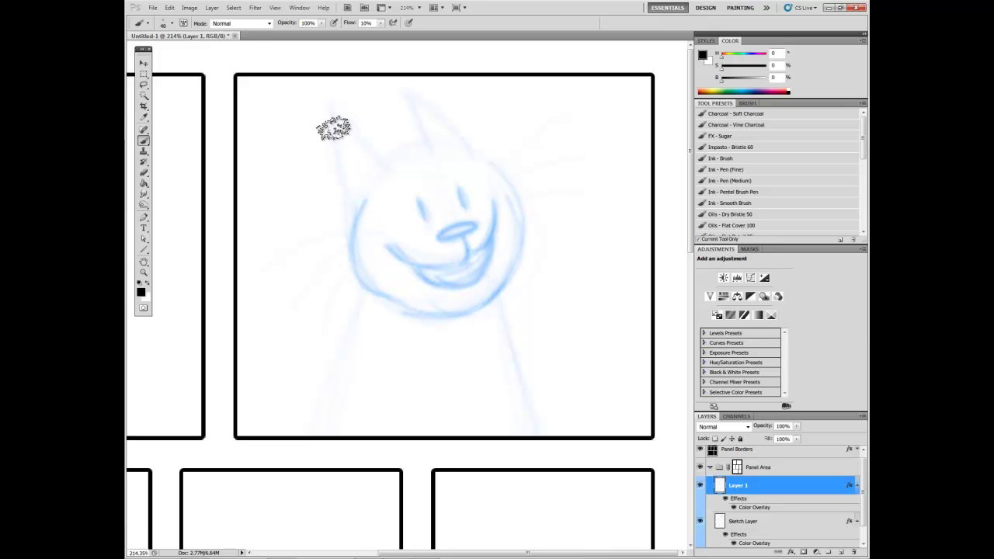
Step: Draw the cat's pointed ears, head tuft and oval eye outlines, and darken the nose and mouth area
mouse_move(352, 203)
mouse_down()
mouse_move(333, 125)
mouse_move(391, 159)
mouse_up()
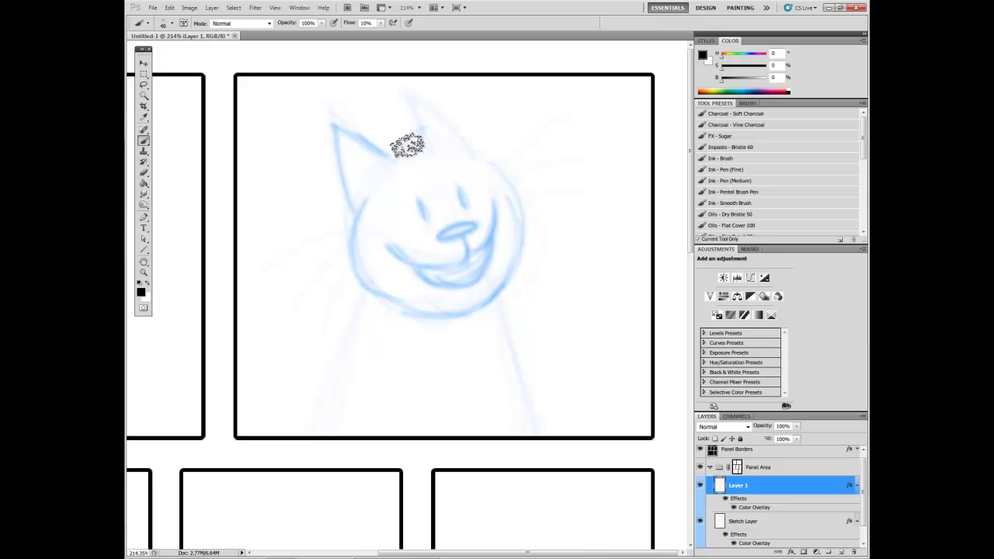
mouse_move(405, 94)
mouse_down()
mouse_move(426, 102)
mouse_move(508, 189)
mouse_up()
mouse_move(404, 175)
mouse_down()
mouse_move(439, 208)
mouse_move(449, 203)
mouse_move(448, 170)
mouse_move(438, 173)
mouse_move(475, 219)
mouse_up()
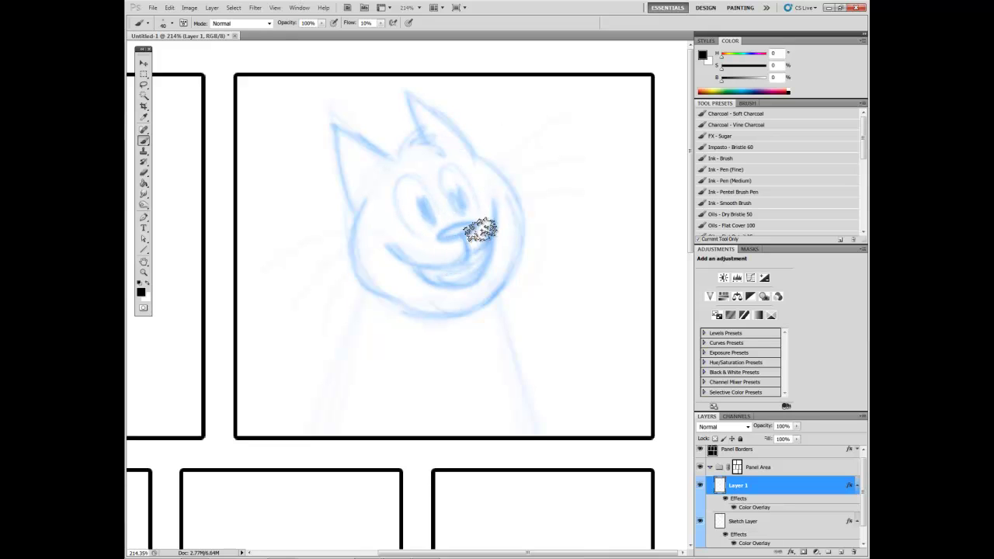
drag(461, 233, 476, 227)
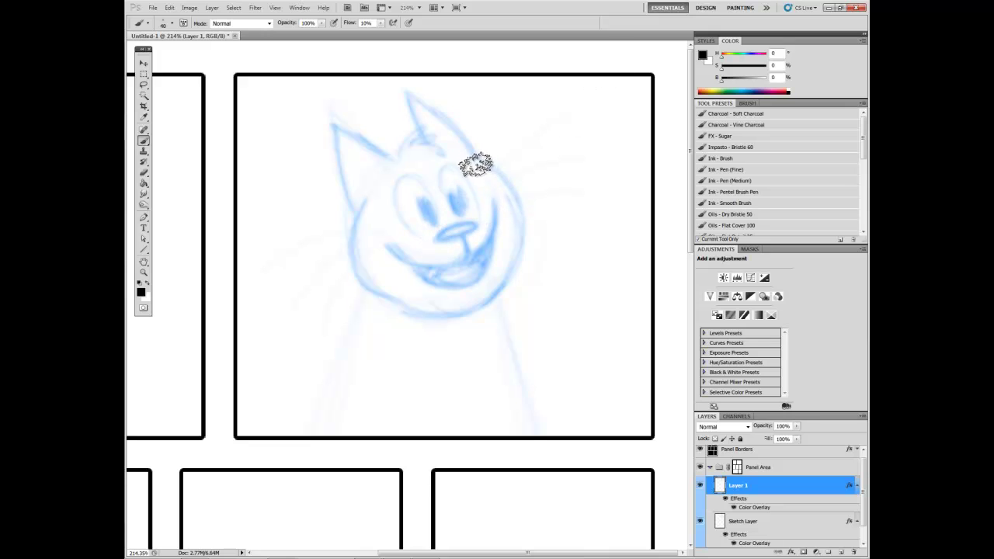
Step: Draw three long whiskers on each side of the cat's face
drag(501, 175, 602, 104)
drag(506, 180, 592, 148)
drag(518, 197, 583, 184)
drag(357, 231, 264, 275)
drag(354, 247, 283, 319)
mouse_move(367, 266)
mouse_down()
mouse_move(329, 293)
mouse_move(301, 341)
mouse_up()
Step: Draw the lines of the cat's neck and body below the head, and reinforce the left ear
drag(364, 293, 341, 447)
drag(360, 293, 333, 400)
mouse_move(355, 315)
mouse_down()
mouse_move(305, 401)
mouse_move(295, 459)
mouse_up()
drag(473, 334, 507, 433)
drag(484, 379, 503, 419)
drag(471, 348, 473, 309)
drag(334, 106, 413, 185)
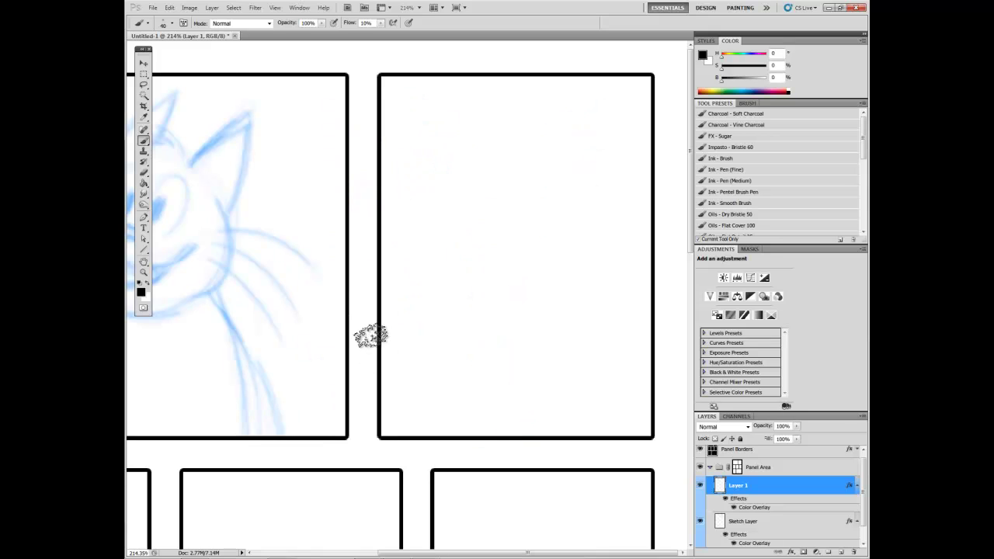
Step: Lighten the cat's mouth and cheek lines on the active layer with the Eraser - Soft Eraser preset
drag(384, 339, 535, 338)
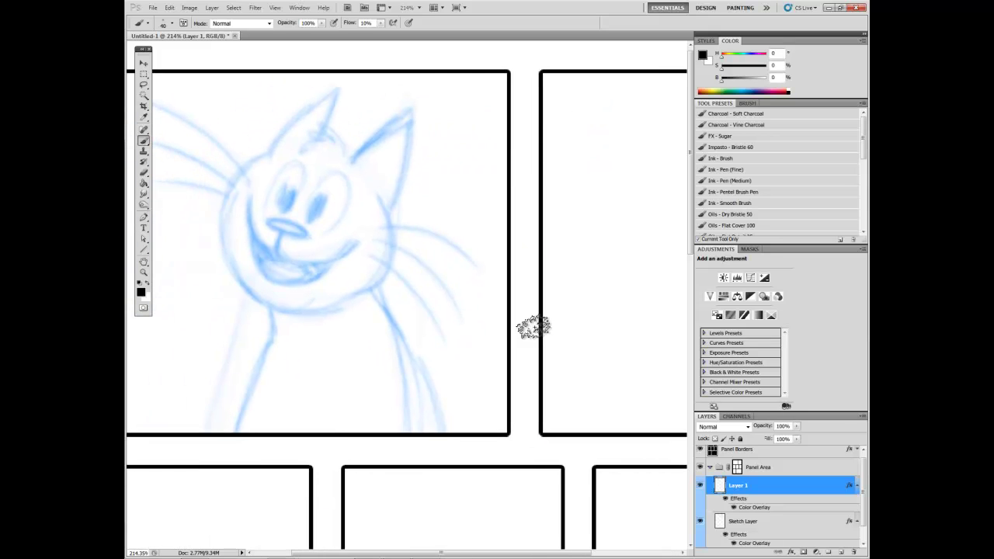
drag(415, 330, 489, 331)
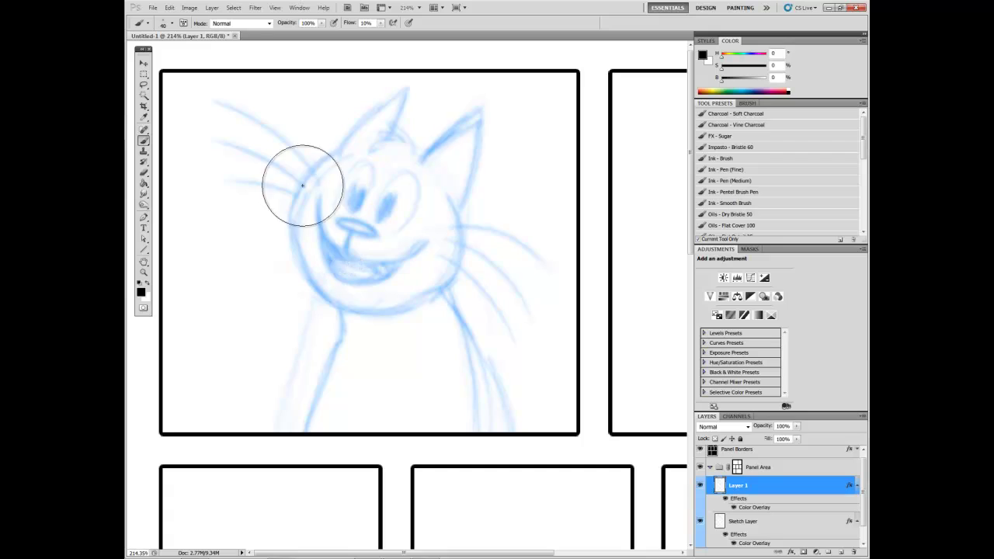
drag(306, 191, 365, 268)
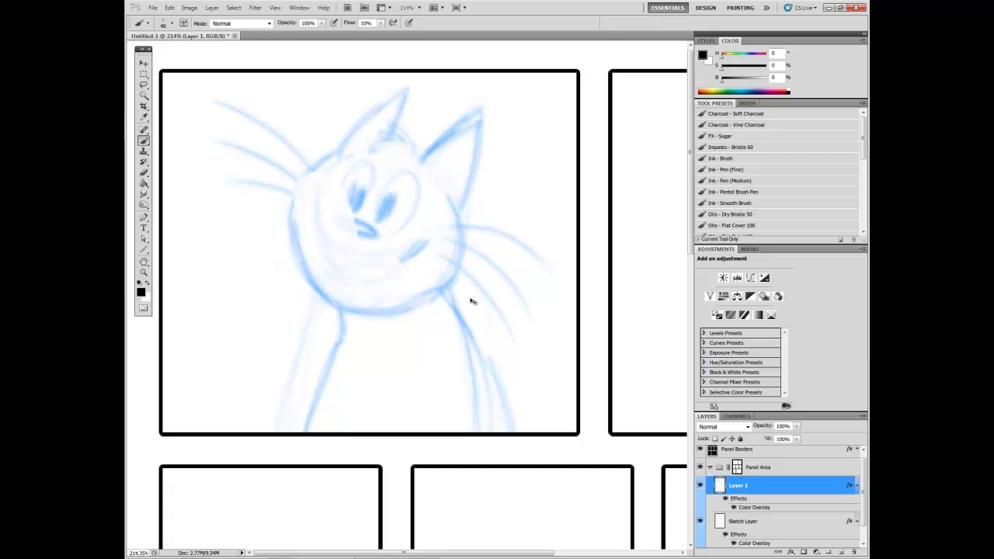
key(ctrl+z)
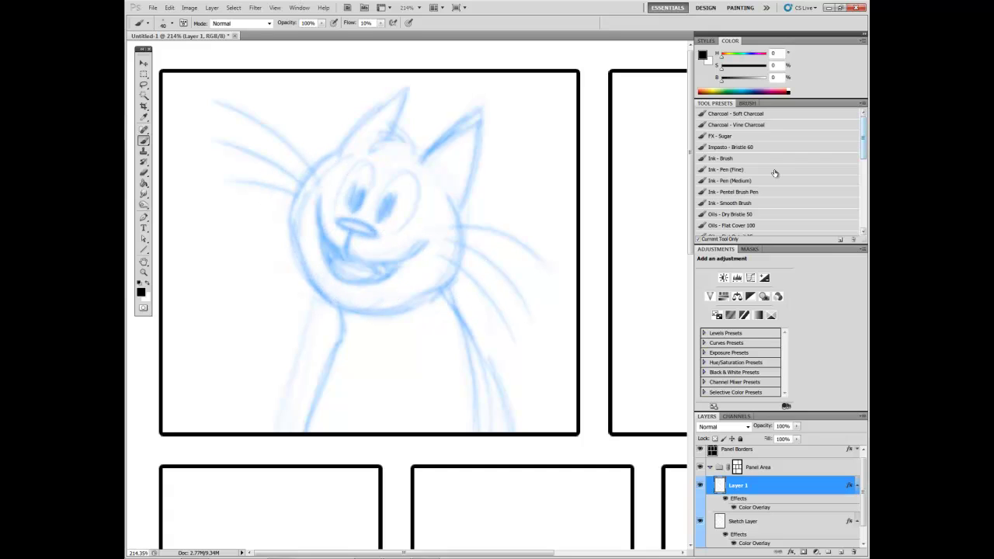
key(e)
click(744, 146)
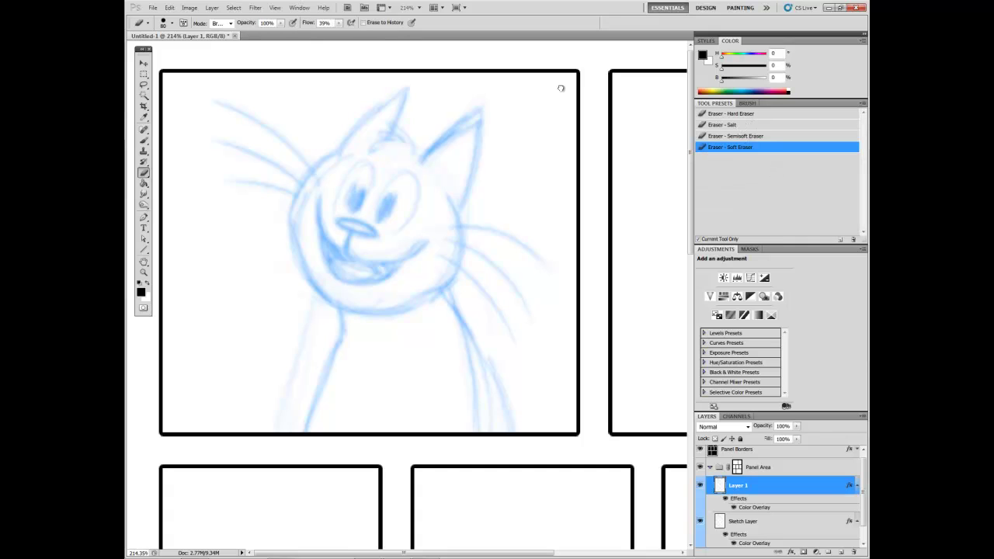
drag(322, 233, 364, 296)
Step: Hide the faded Sketch Layer and redraw the cat's mouth with the sketching pencil
click(698, 525)
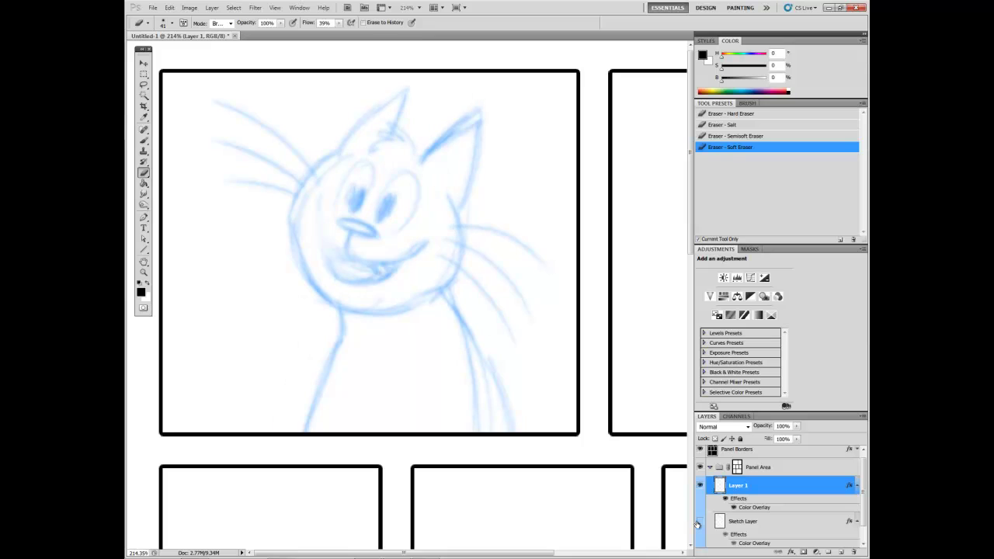
key(b)
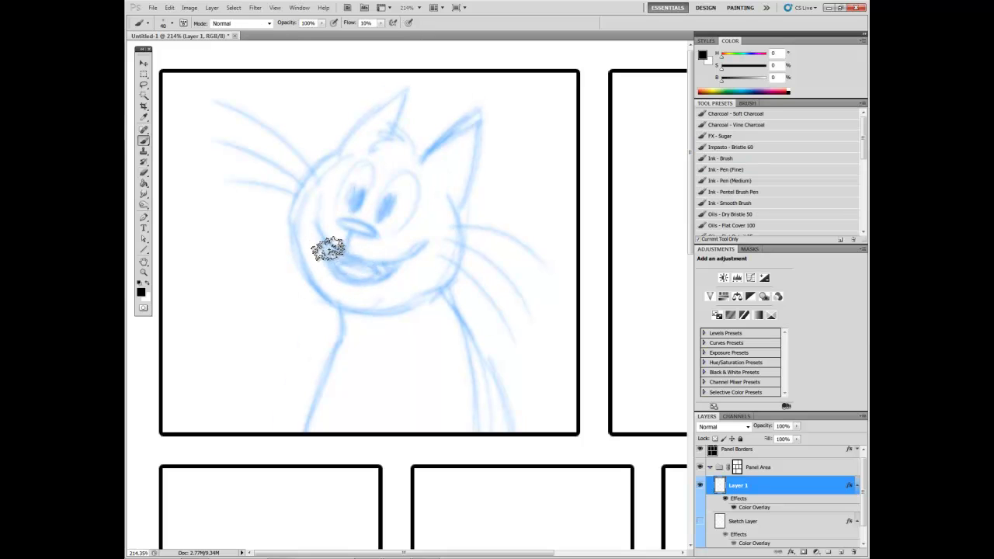
drag(333, 254, 386, 266)
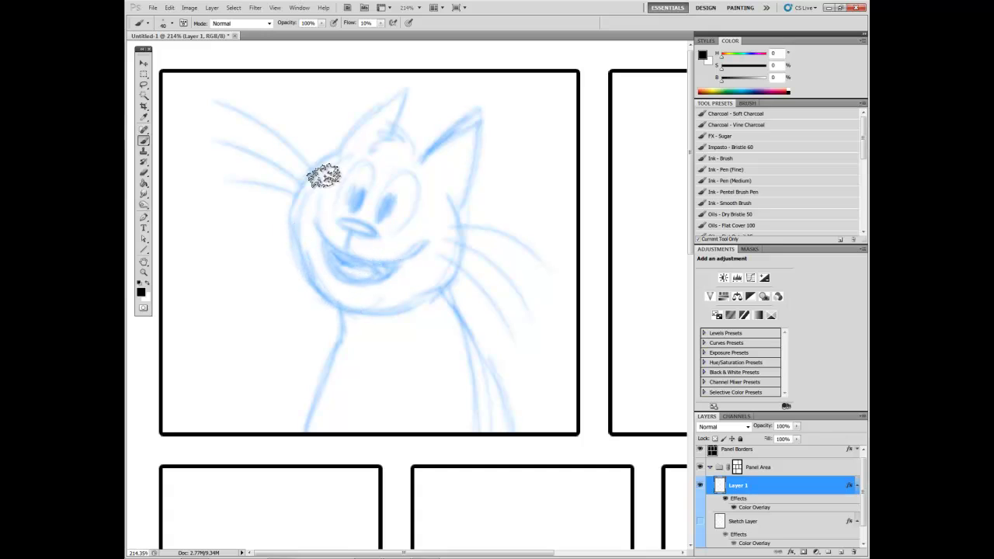
Step: Reinforce the contour of the cat's head, ears and forehead, and draw a wider body line below the left side of the neck
drag(306, 200, 332, 159)
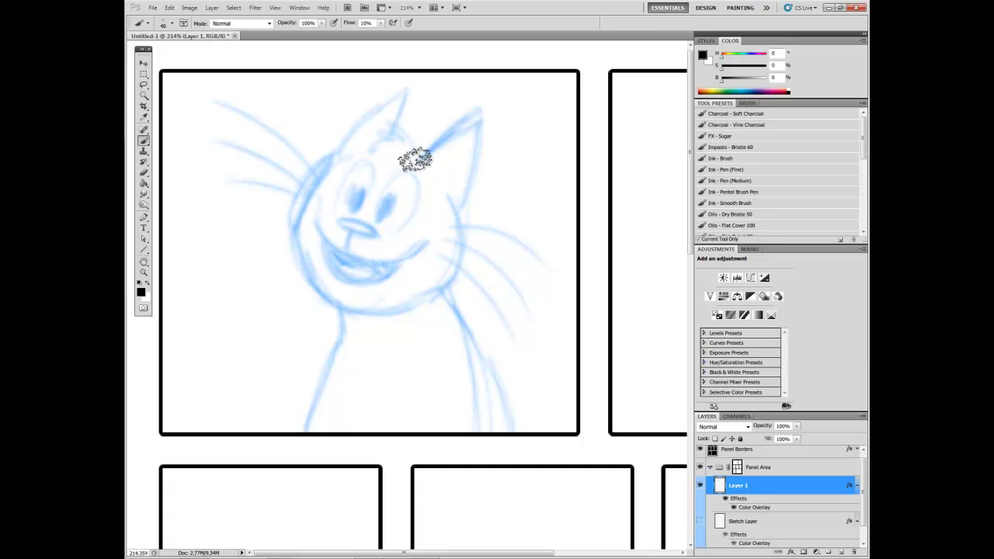
drag(425, 154, 471, 110)
mouse_move(334, 153)
mouse_down()
mouse_move(393, 96)
mouse_move(395, 121)
mouse_move(415, 143)
mouse_up()
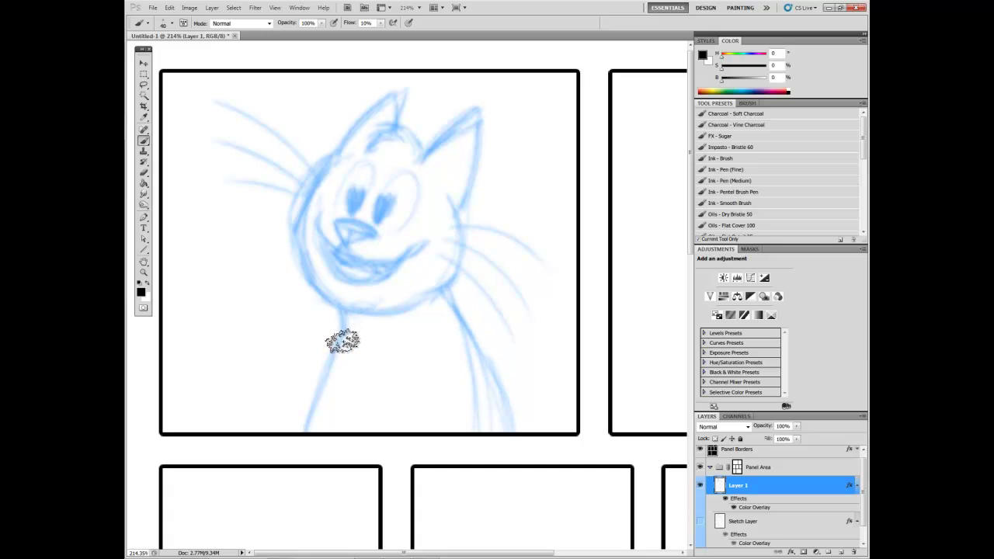
mouse_move(342, 342)
mouse_down()
mouse_move(295, 410)
mouse_move(320, 356)
mouse_move(275, 457)
mouse_up()
drag(350, 323, 286, 427)
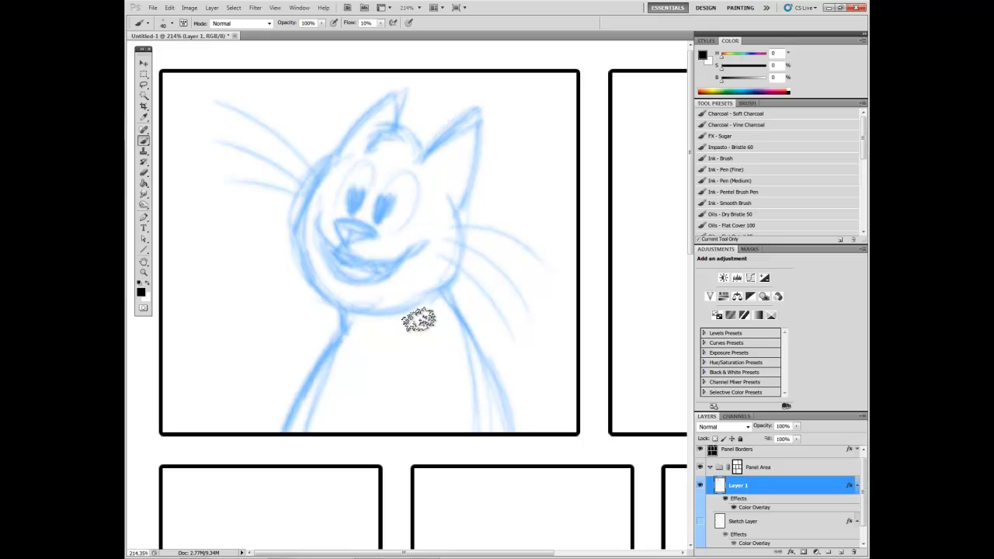
Step: Sharpen the cat's cheeks and jaw, add inner lines to the right ear, and darken the right body line
mouse_move(308, 252)
mouse_down()
mouse_move(320, 291)
mouse_move(287, 243)
mouse_move(313, 181)
mouse_up()
mouse_move(455, 270)
mouse_down()
mouse_move(455, 203)
mouse_move(465, 271)
mouse_move(415, 298)
mouse_up()
drag(468, 138, 436, 174)
drag(471, 140, 451, 193)
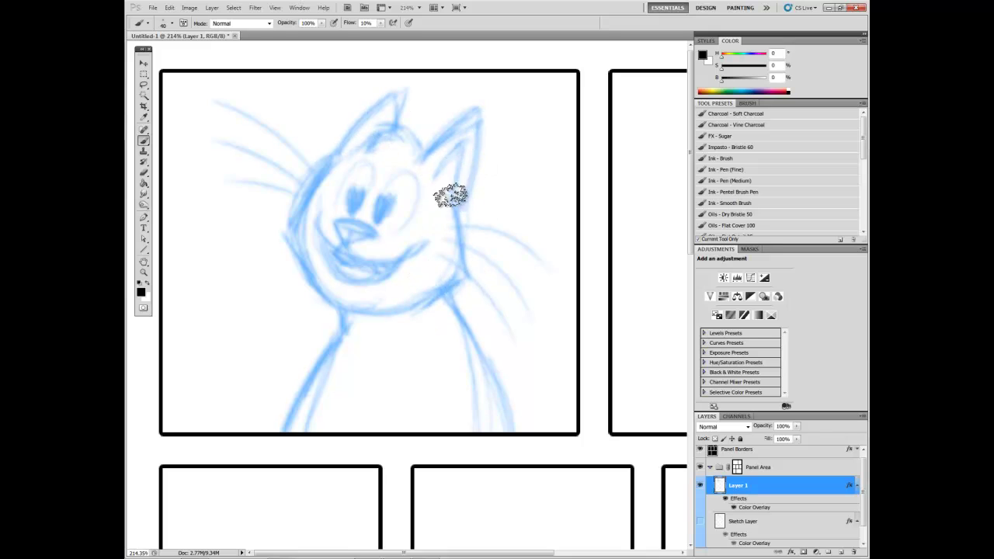
drag(446, 303, 511, 436)
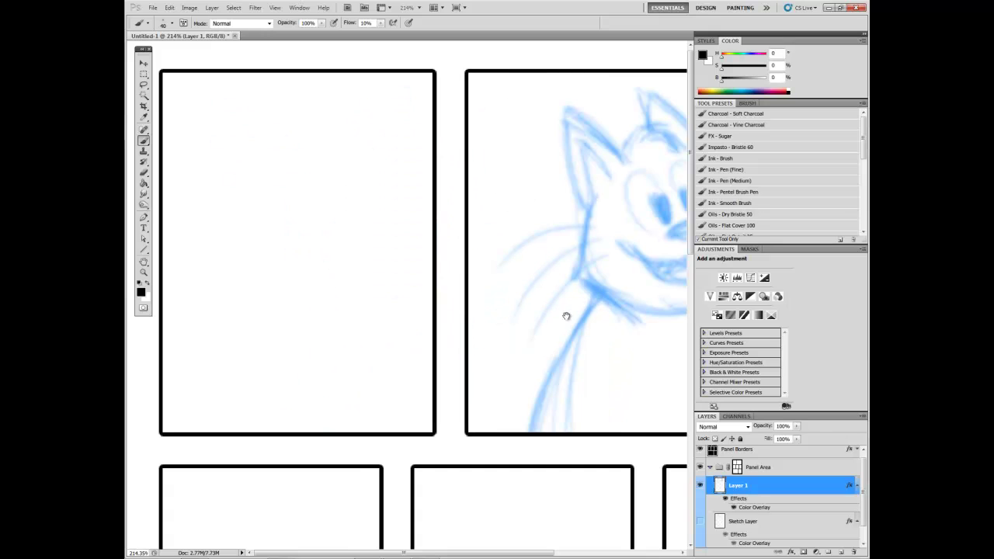
Step: With the canvas flipped horizontally, redraw the outer edge of the cat's left ear slightly wider
drag(561, 327, 393, 326)
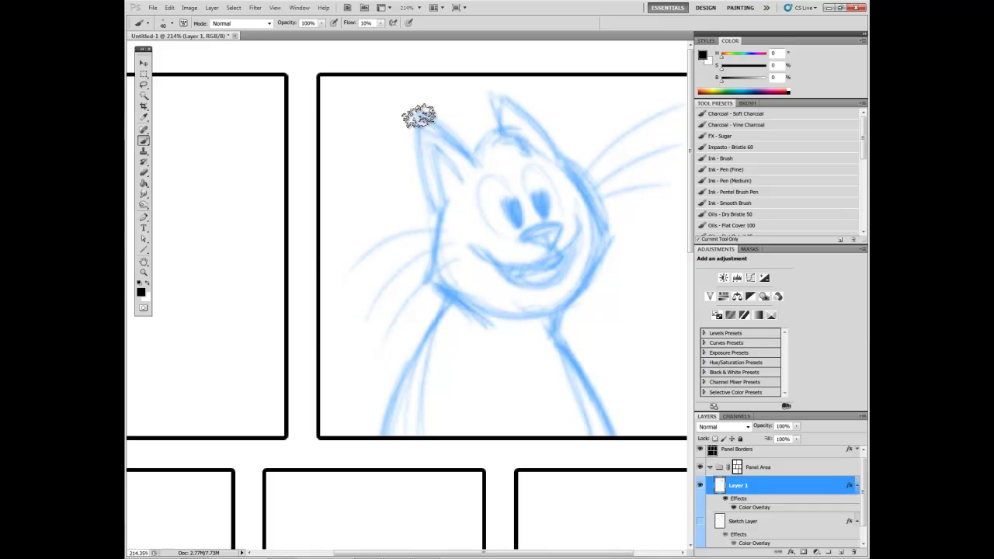
drag(442, 235, 407, 111)
mouse_move(435, 215)
mouse_down()
mouse_move(407, 159)
mouse_move(406, 106)
mouse_up()
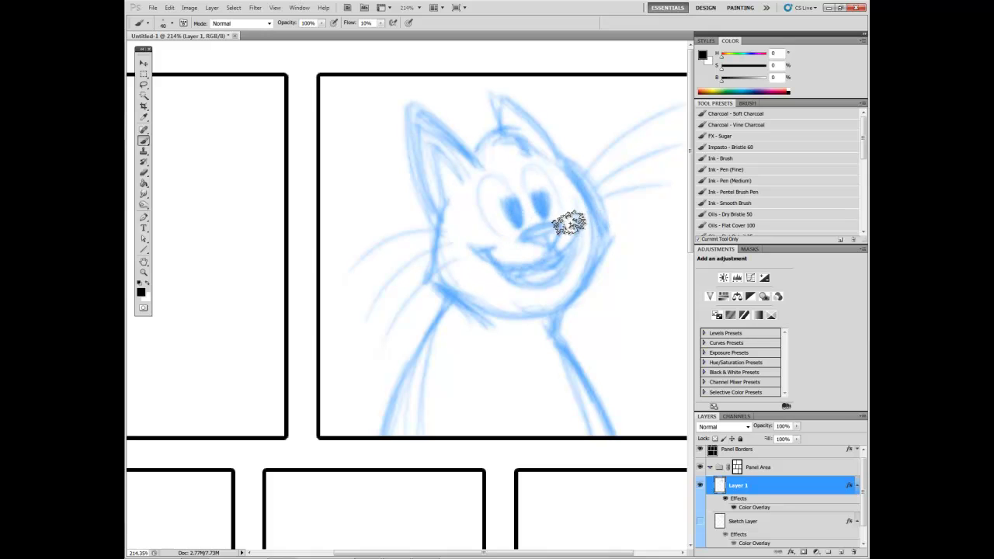
Step: Scale the cat sketch on Layer 1 to about 83.7% width and 78.2% height and place it in the panel's lower left
scroll(544, 311, right, 3)
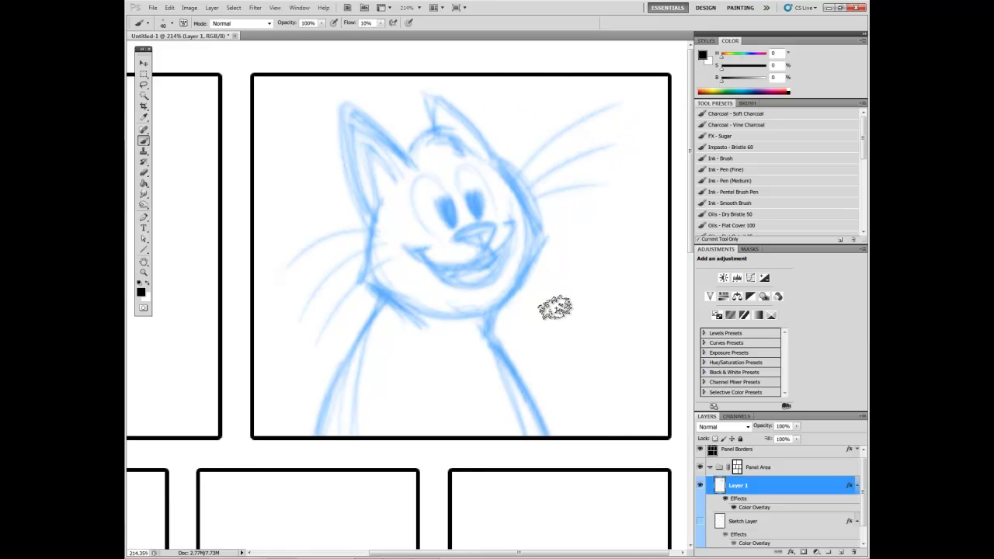
key(v)
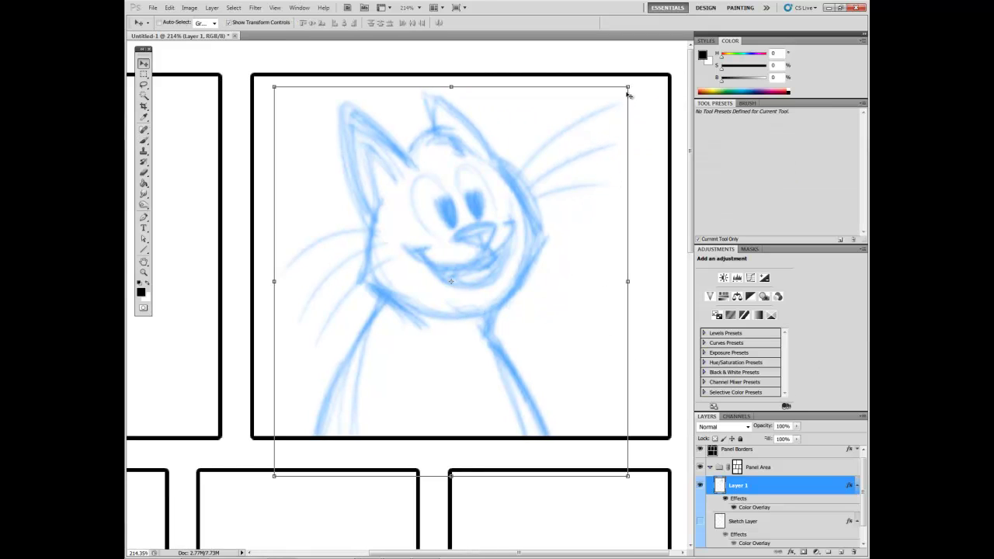
mouse_move(626, 101)
mouse_down()
mouse_move(580, 143)
mouse_move(576, 164)
mouse_up()
drag(461, 295, 454, 289)
drag(570, 156, 567, 155)
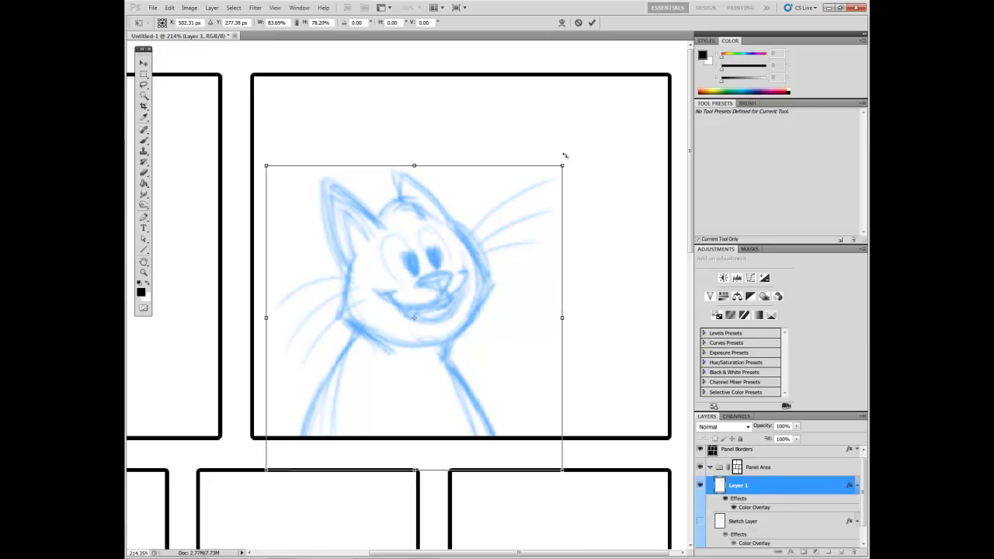
key(Return)
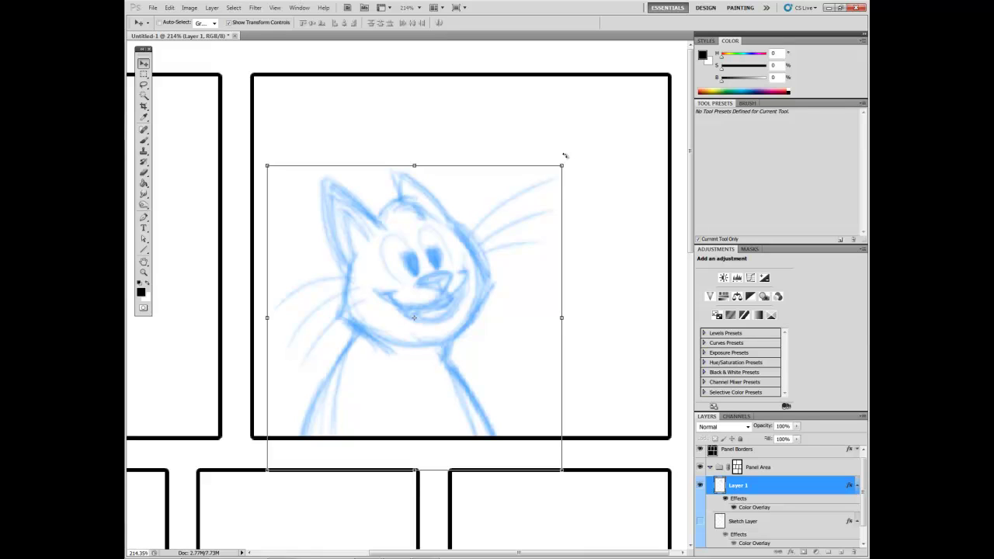
Step: Sketch an oval speech balloon in the panel's upper right corner with a tail pointing toward the cat's mouth
key(b)
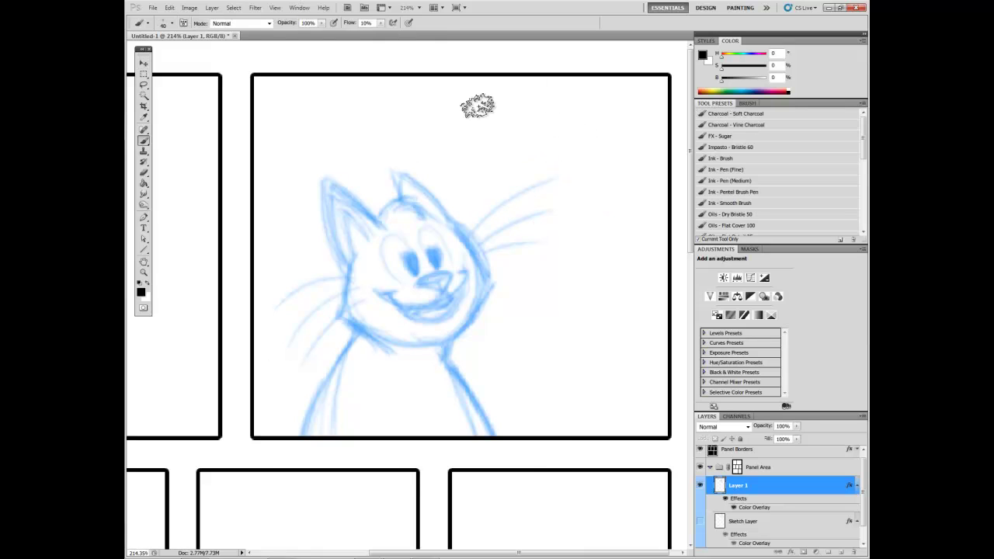
mouse_move(461, 124)
mouse_down()
mouse_move(489, 93)
mouse_move(608, 94)
mouse_move(489, 175)
mouse_move(471, 104)
mouse_move(488, 93)
mouse_move(622, 155)
mouse_move(465, 178)
mouse_move(563, 179)
mouse_move(524, 240)
mouse_move(573, 204)
mouse_move(553, 194)
mouse_move(581, 194)
mouse_move(451, 87)
mouse_move(438, 160)
mouse_move(484, 89)
mouse_move(617, 162)
mouse_move(644, 132)
mouse_move(610, 94)
mouse_move(444, 162)
mouse_move(515, 189)
mouse_move(421, 134)
mouse_move(473, 182)
mouse_move(549, 182)
mouse_move(520, 240)
mouse_move(533, 250)
mouse_move(515, 262)
mouse_move(461, 111)
mouse_move(595, 89)
mouse_move(613, 179)
mouse_up()
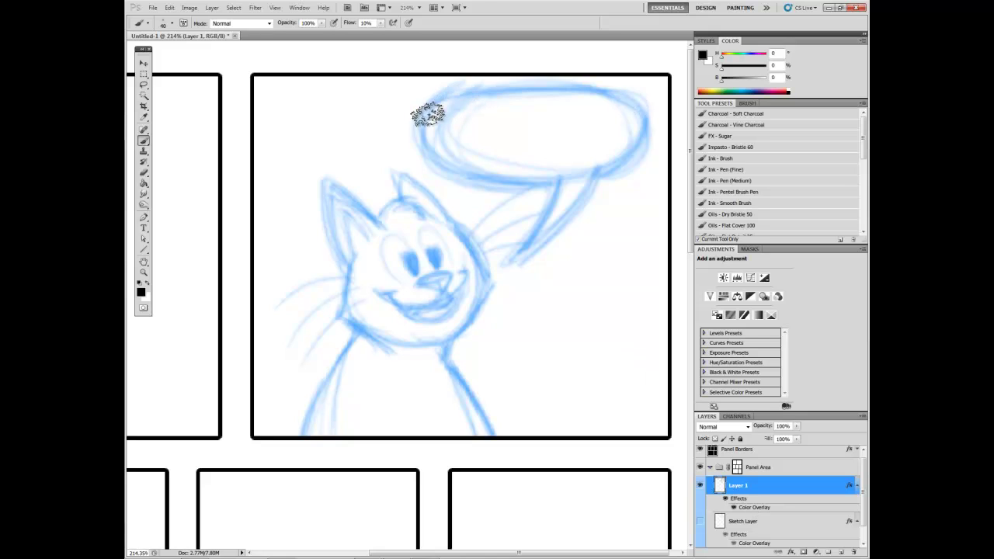
mouse_move(421, 125)
mouse_down()
mouse_move(482, 183)
mouse_move(418, 116)
mouse_move(540, 182)
mouse_up()
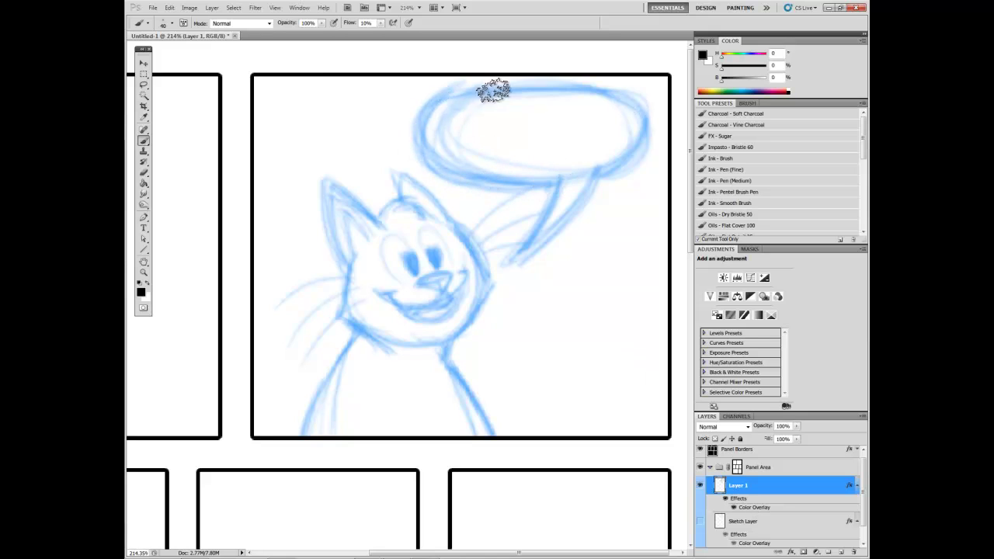
drag(523, 87, 606, 179)
drag(646, 120, 600, 177)
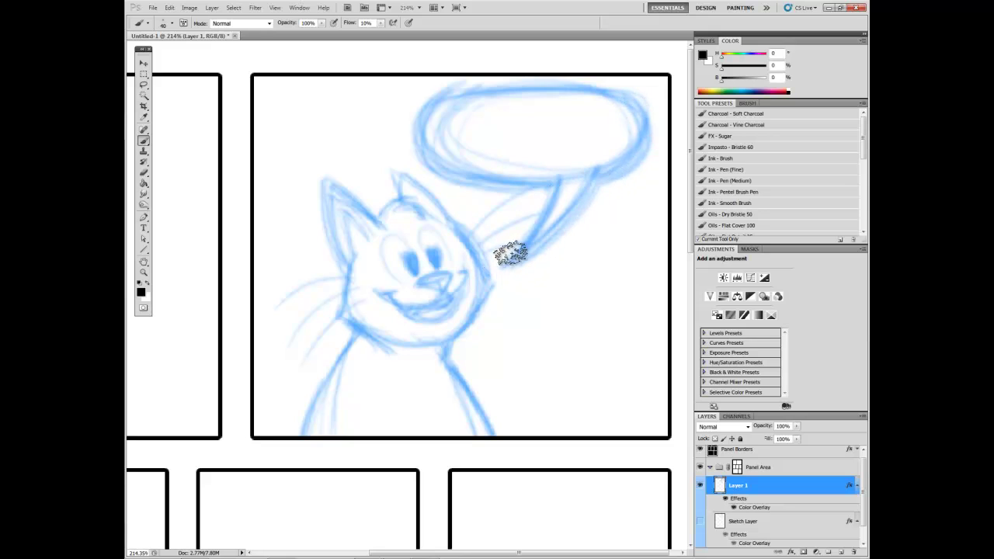
drag(579, 195, 509, 264)
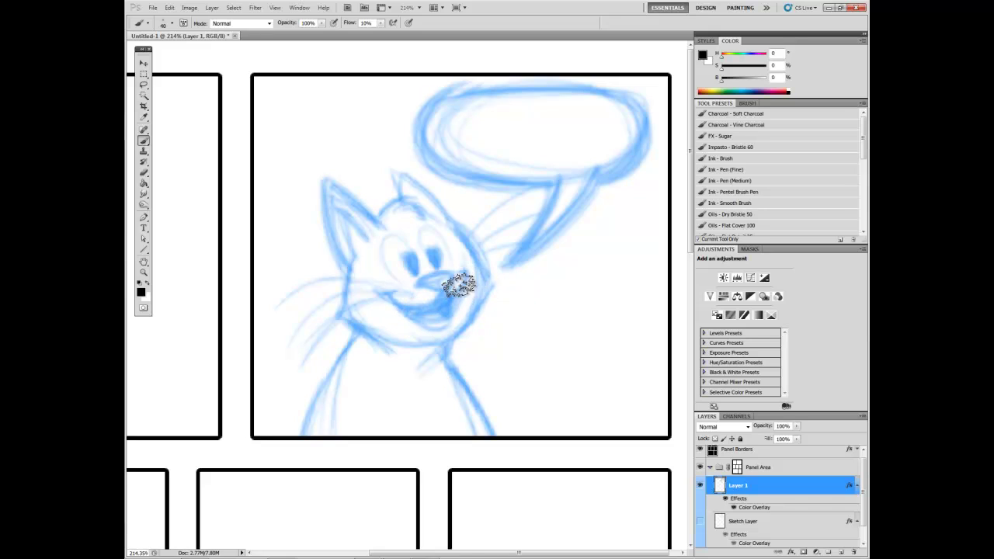
Step: Add a new layer above Layer 1 and trace the cat's pupils, nose and mouth with the Pencil - Small Sketching Pencil preset
click(841, 552)
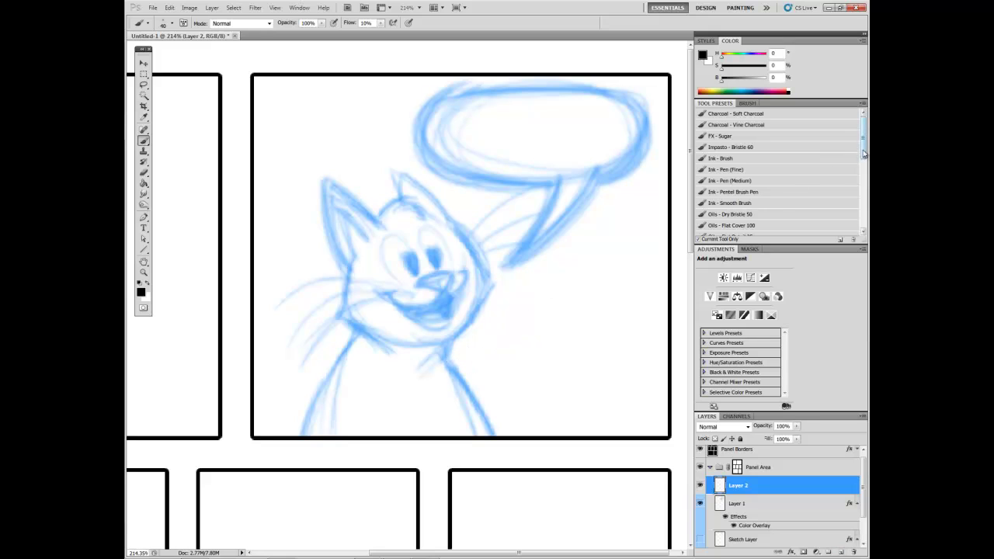
drag(865, 152, 856, 196)
click(758, 204)
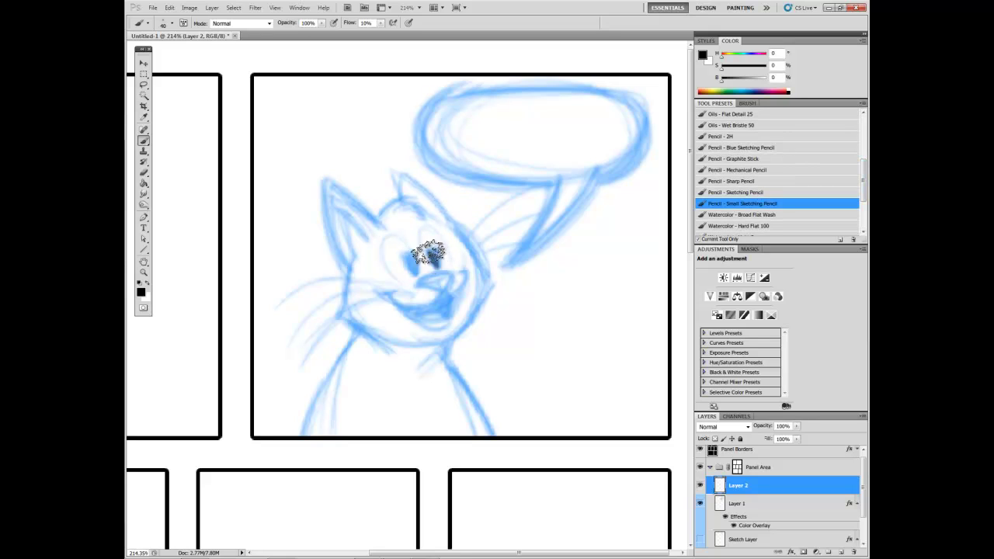
mouse_move(432, 262)
mouse_down()
mouse_move(406, 258)
mouse_move(415, 275)
mouse_move(411, 258)
mouse_move(438, 277)
mouse_move(419, 287)
mouse_move(449, 276)
mouse_move(442, 292)
mouse_move(420, 288)
mouse_move(438, 294)
mouse_move(447, 280)
mouse_move(440, 299)
mouse_move(415, 311)
mouse_move(389, 293)
mouse_move(429, 308)
mouse_move(390, 302)
mouse_move(441, 293)
mouse_move(431, 308)
mouse_move(457, 296)
mouse_move(445, 293)
mouse_move(467, 280)
mouse_move(458, 292)
mouse_move(447, 283)
mouse_move(457, 271)
mouse_move(424, 310)
mouse_move(394, 291)
mouse_up()
mouse_move(435, 323)
mouse_down()
mouse_move(445, 322)
mouse_move(451, 301)
mouse_move(425, 318)
mouse_move(451, 317)
mouse_move(428, 327)
mouse_move(455, 315)
mouse_move(429, 326)
mouse_move(407, 312)
mouse_move(454, 323)
mouse_move(417, 314)
mouse_up()
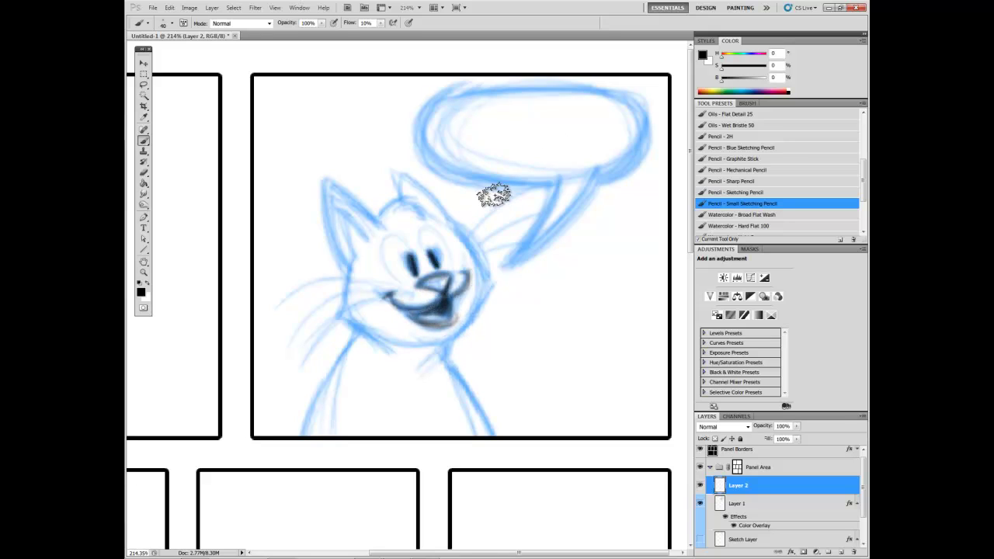
Step: Trace the cat's eye outlines, ears, head contour, jaw and shoulder lines in black pencil on the new layer
mouse_move(401, 260)
mouse_down()
mouse_move(386, 236)
mouse_move(411, 263)
mouse_move(400, 282)
mouse_move(402, 255)
mouse_move(426, 251)
mouse_move(422, 229)
mouse_move(418, 242)
mouse_move(441, 269)
mouse_move(444, 244)
mouse_up()
mouse_move(348, 222)
mouse_down()
mouse_move(367, 239)
mouse_move(330, 200)
mouse_move(356, 255)
mouse_move(342, 218)
mouse_move(345, 271)
mouse_move(322, 195)
mouse_move(346, 271)
mouse_move(323, 188)
mouse_move(342, 267)
mouse_move(350, 195)
mouse_move(324, 181)
mouse_move(363, 218)
mouse_move(422, 216)
mouse_up()
mouse_move(398, 172)
mouse_down()
mouse_move(448, 216)
mouse_move(426, 190)
mouse_move(488, 284)
mouse_move(448, 344)
mouse_move(484, 285)
mouse_up()
drag(355, 326, 381, 346)
mouse_move(344, 308)
mouse_down()
mouse_move(350, 271)
mouse_move(339, 320)
mouse_move(412, 344)
mouse_move(482, 318)
mouse_up()
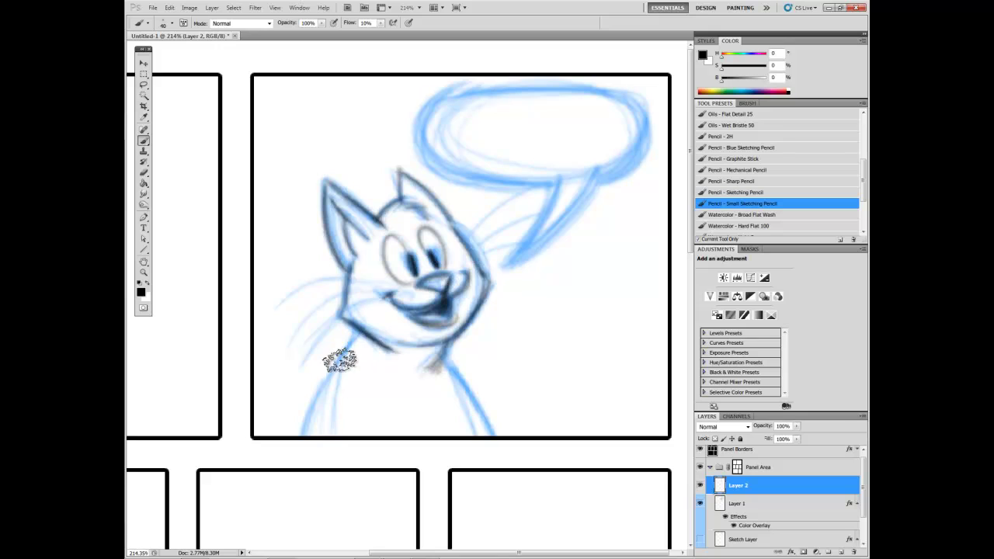
mouse_move(323, 374)
mouse_down()
mouse_move(297, 443)
mouse_move(352, 329)
mouse_move(300, 455)
mouse_move(350, 334)
mouse_up()
mouse_move(443, 356)
mouse_down()
mouse_move(495, 444)
mouse_move(445, 368)
mouse_move(483, 434)
mouse_move(438, 359)
mouse_up()
Step: Darken the cat's muzzle, eyes, hair tuft and right ear line, and trace the whiskers in black pencil
drag(381, 303, 410, 300)
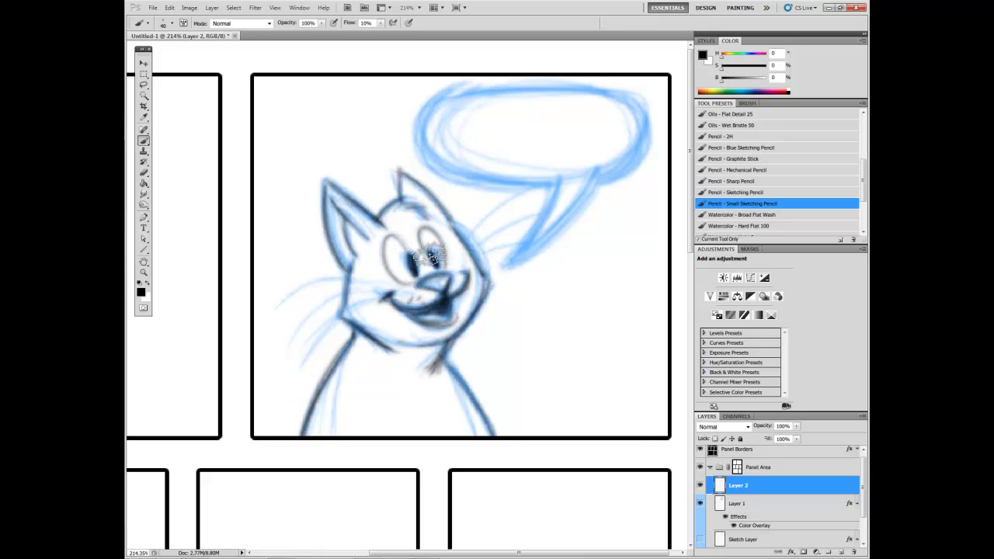
drag(392, 254, 405, 284)
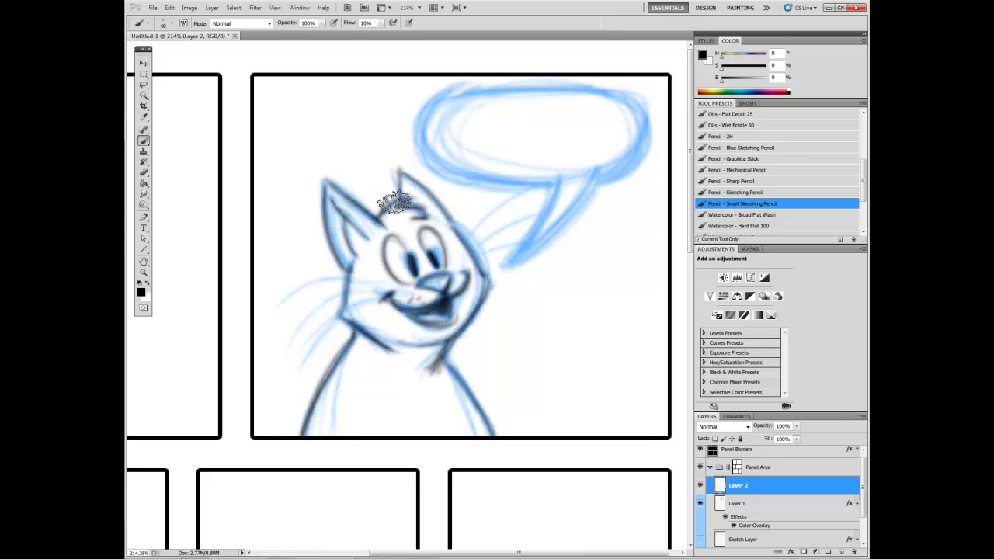
mouse_move(400, 171)
mouse_down()
mouse_move(446, 219)
mouse_move(438, 200)
mouse_move(480, 271)
mouse_up()
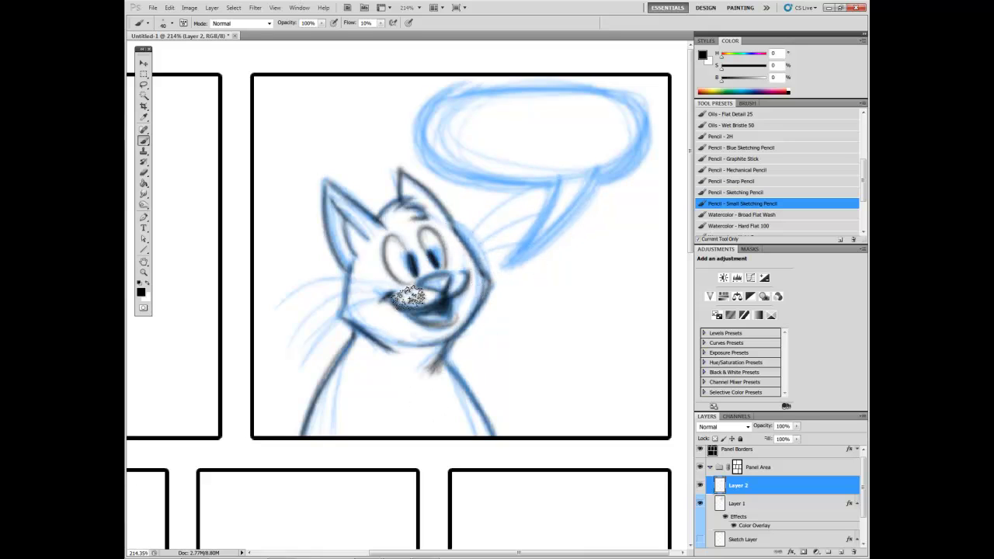
mouse_move(411, 290)
mouse_down()
mouse_move(281, 306)
mouse_move(365, 280)
mouse_move(283, 310)
mouse_move(314, 311)
mouse_up()
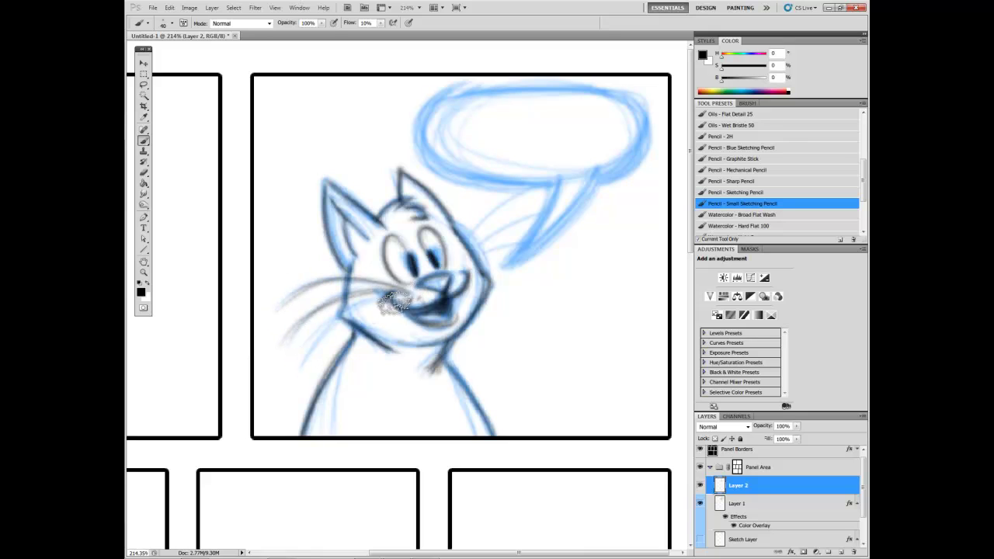
drag(397, 297, 305, 356)
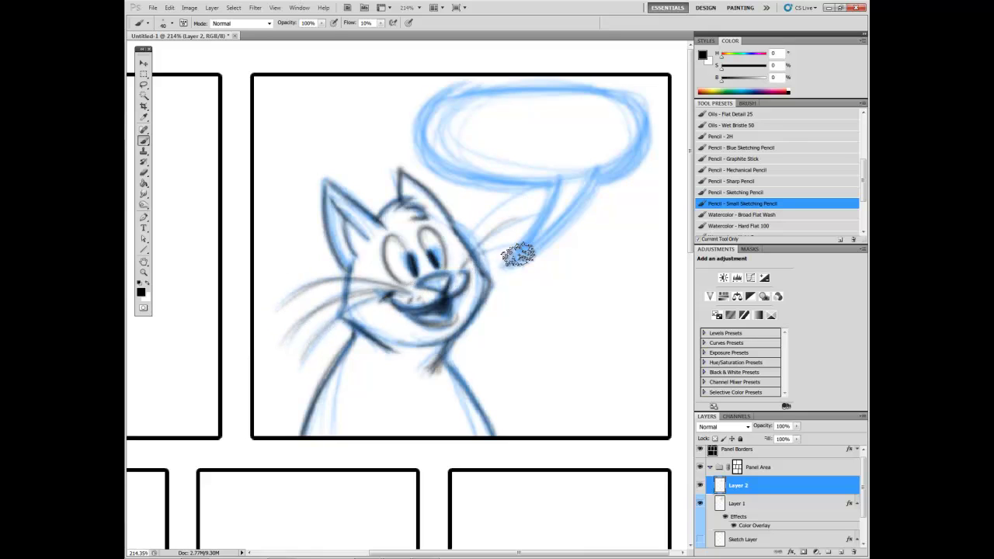
Step: Trace the speech balloon and its tail in black pencil, tightening the outline into a clean rounded shape
drag(557, 184, 506, 265)
mouse_move(552, 184)
mouse_down()
mouse_move(507, 268)
mouse_move(528, 258)
mouse_move(601, 164)
mouse_move(517, 268)
mouse_move(559, 228)
mouse_move(595, 166)
mouse_up()
mouse_move(427, 117)
mouse_down()
mouse_move(423, 159)
mouse_move(439, 95)
mouse_move(443, 175)
mouse_move(434, 99)
mouse_move(424, 160)
mouse_up()
drag(481, 184, 552, 177)
mouse_move(473, 84)
mouse_down()
mouse_move(523, 90)
mouse_move(454, 93)
mouse_move(640, 93)
mouse_move(632, 87)
mouse_move(647, 102)
mouse_move(644, 144)
mouse_move(647, 119)
mouse_move(601, 182)
mouse_up()
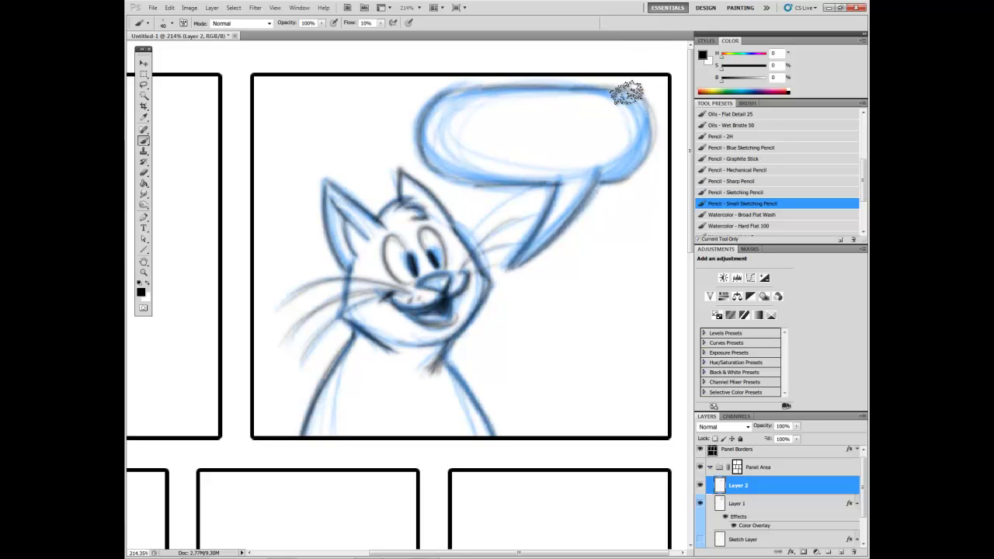
mouse_move(639, 100)
mouse_down()
mouse_move(641, 152)
mouse_move(649, 127)
mouse_move(635, 171)
mouse_up()
mouse_move(433, 163)
mouse_down()
mouse_move(420, 115)
mouse_move(496, 179)
mouse_move(540, 184)
mouse_up()
drag(438, 105, 580, 89)
mouse_move(463, 89)
mouse_down()
mouse_move(618, 93)
mouse_move(599, 179)
mouse_up()
mouse_move(644, 126)
mouse_down()
mouse_move(616, 91)
mouse_move(631, 163)
mouse_up()
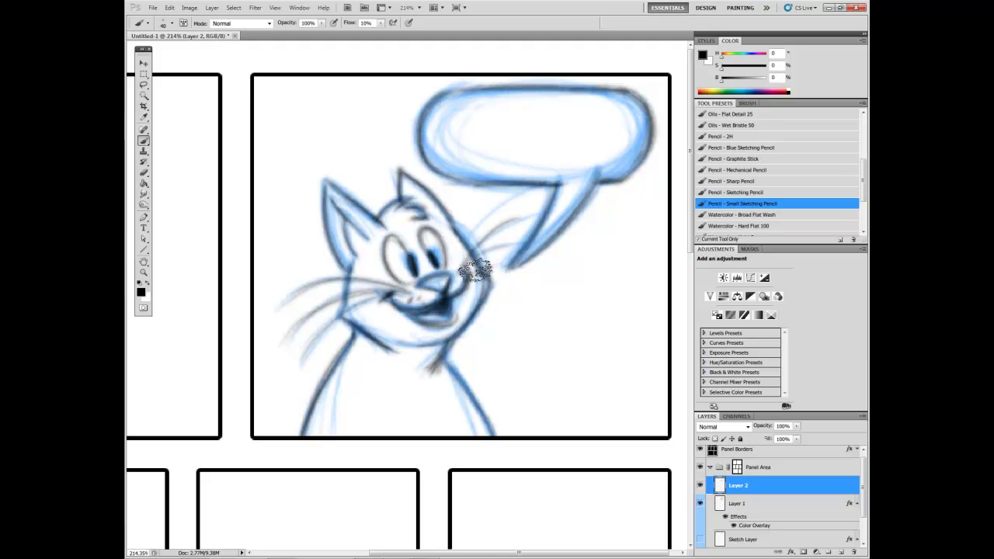
Step: Hide the blue sketch on Layer 1 and review the black pencil drawing in the context of the whole comic page
click(700, 502)
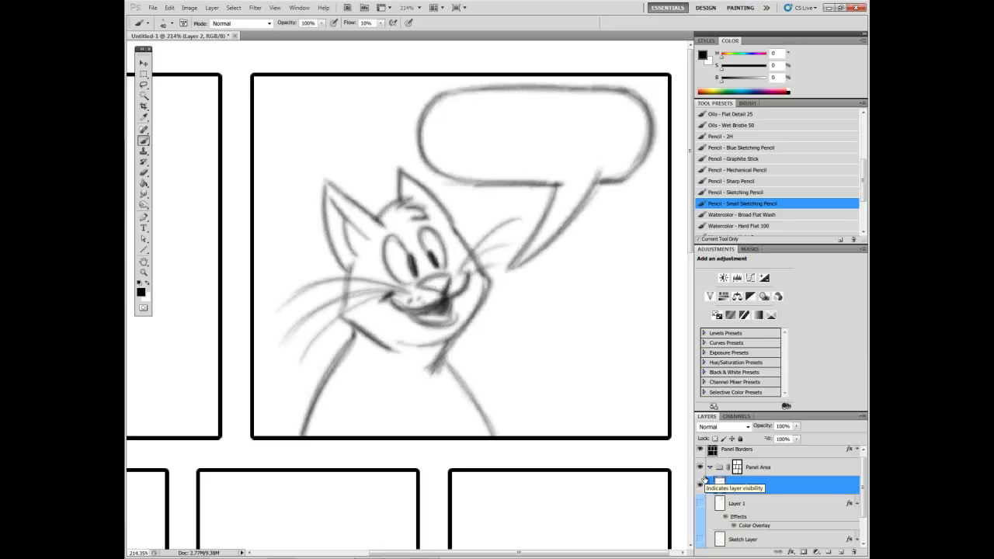
double_click(143, 273)
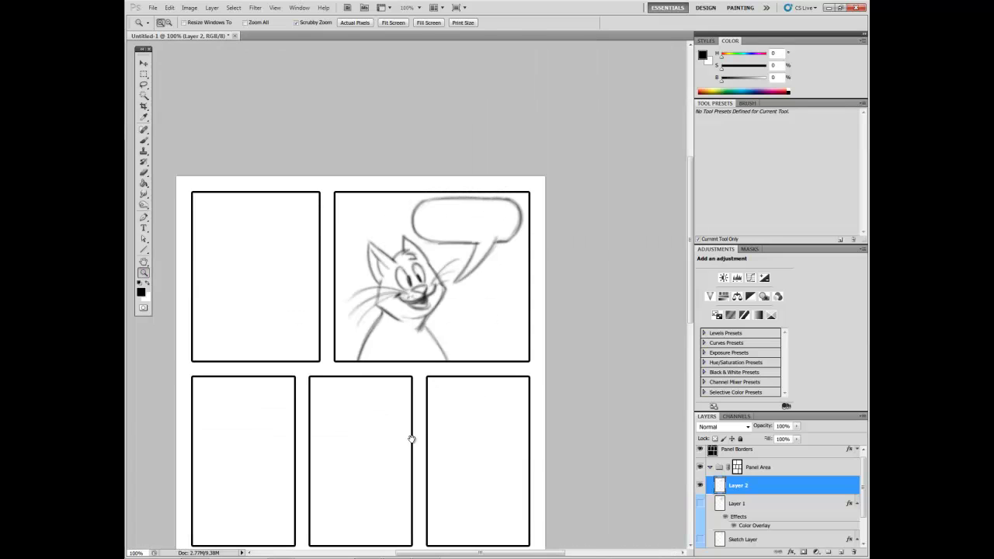
drag(412, 439, 476, 310)
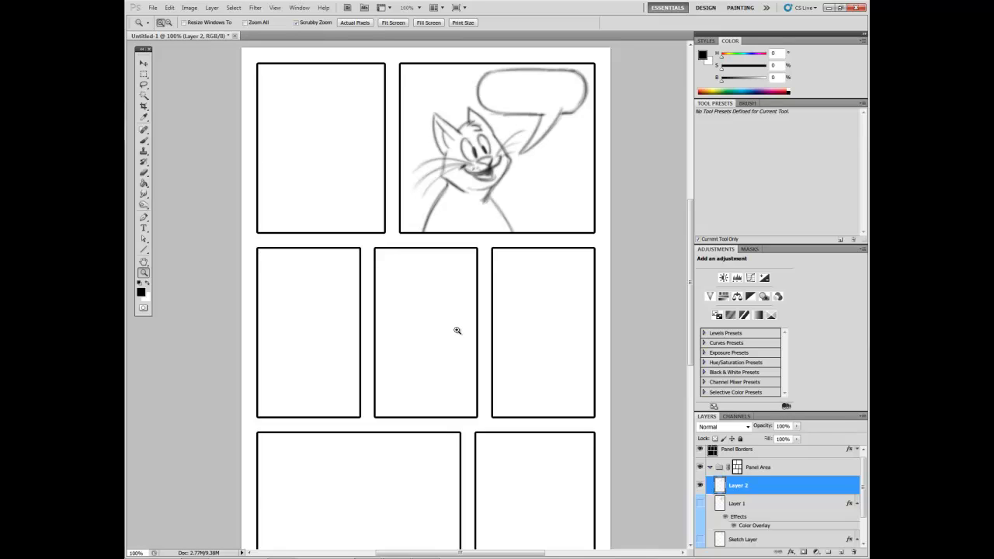
alt+click(455, 327)
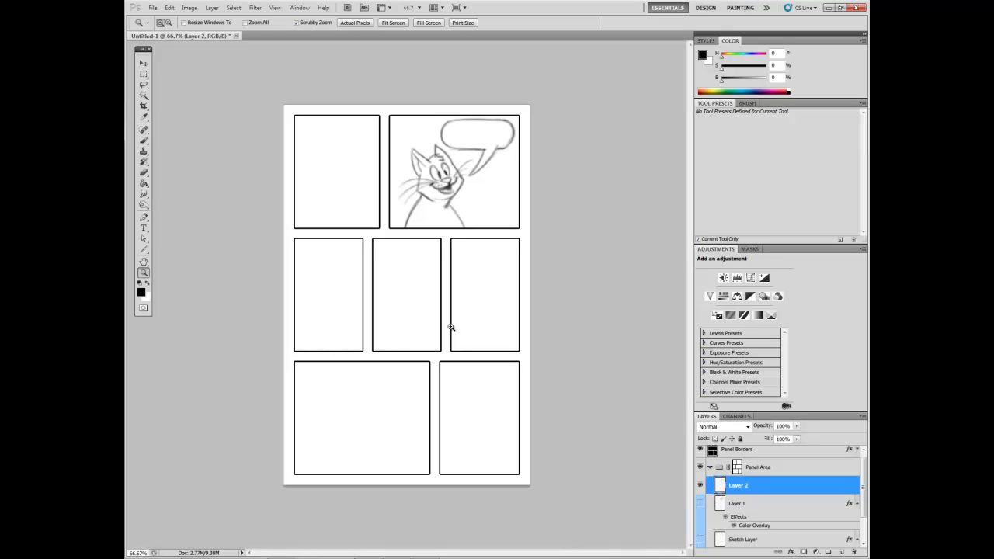
drag(446, 314, 438, 313)
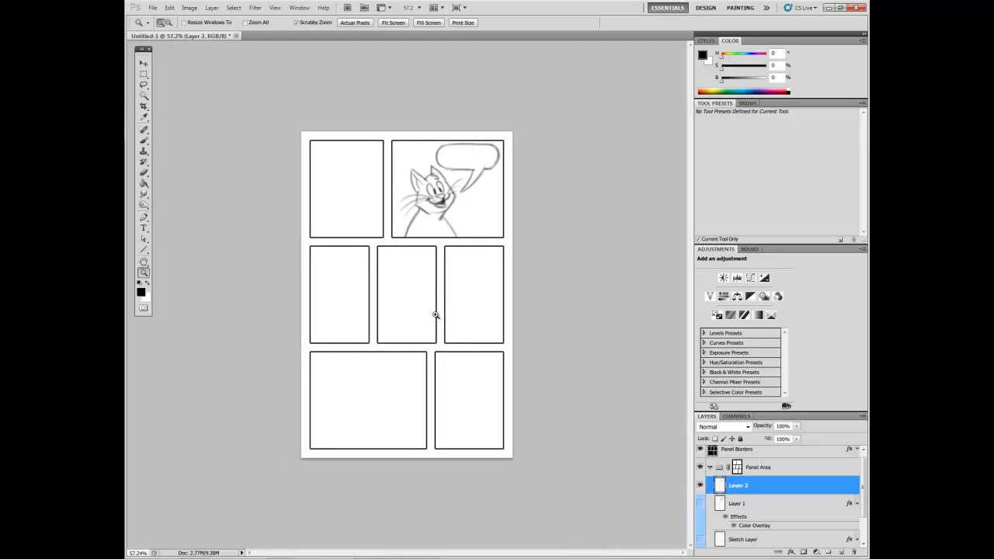
click(432, 322)
click(433, 322)
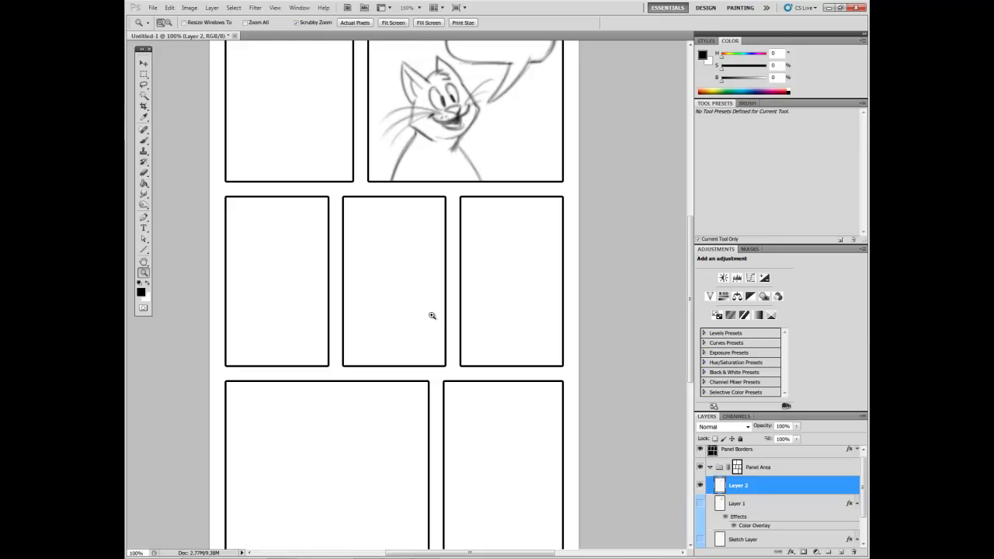
scroll(442, 285, up, 3)
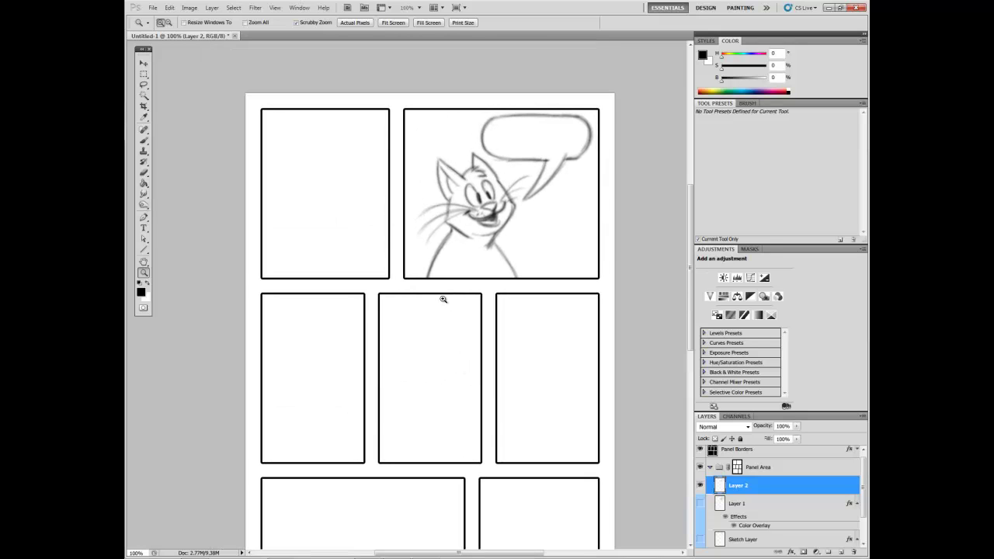